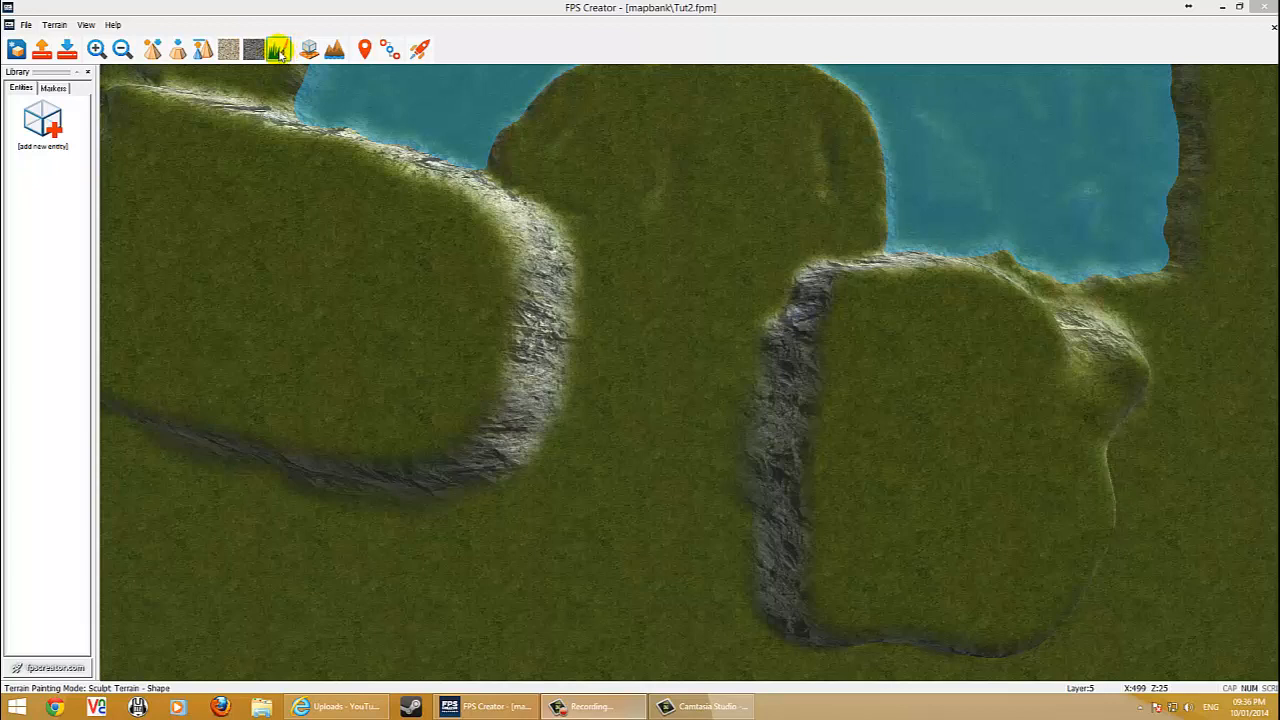
Select the Pave terrain paint, enlarge the brush, and paint a sand path through the gap between the two cliffs.
click(229, 50)
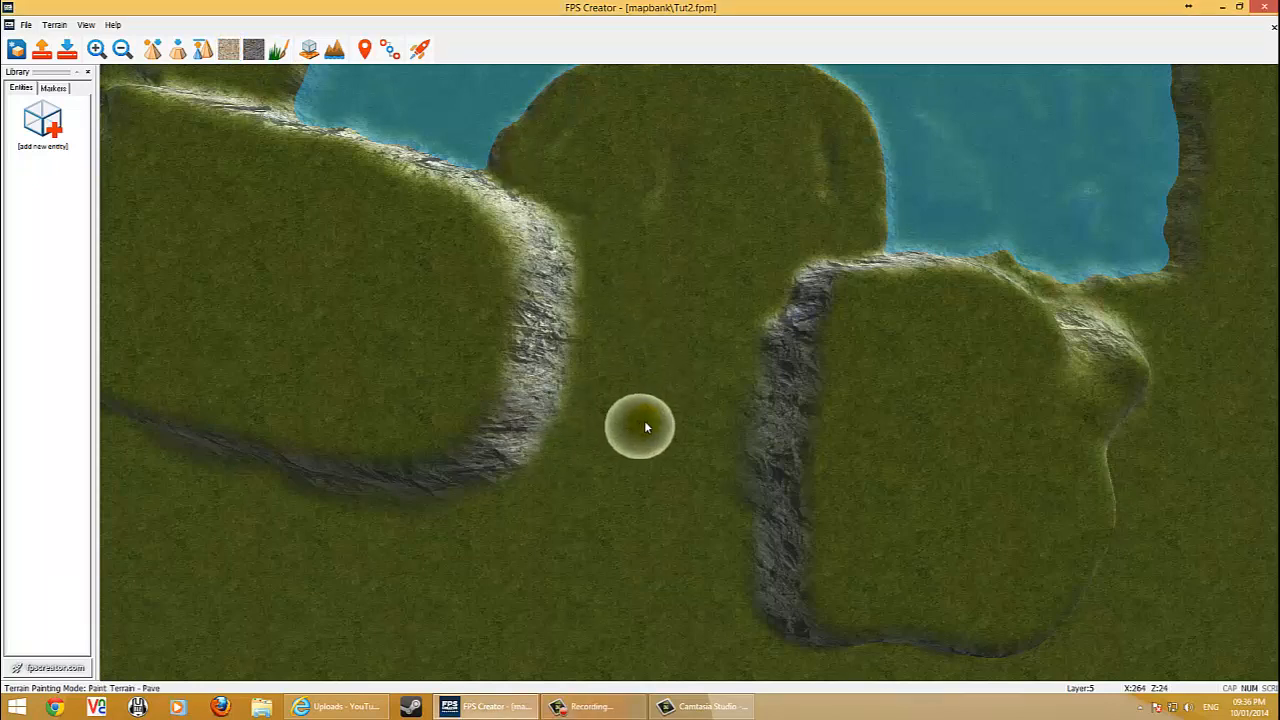
key(bracketright)
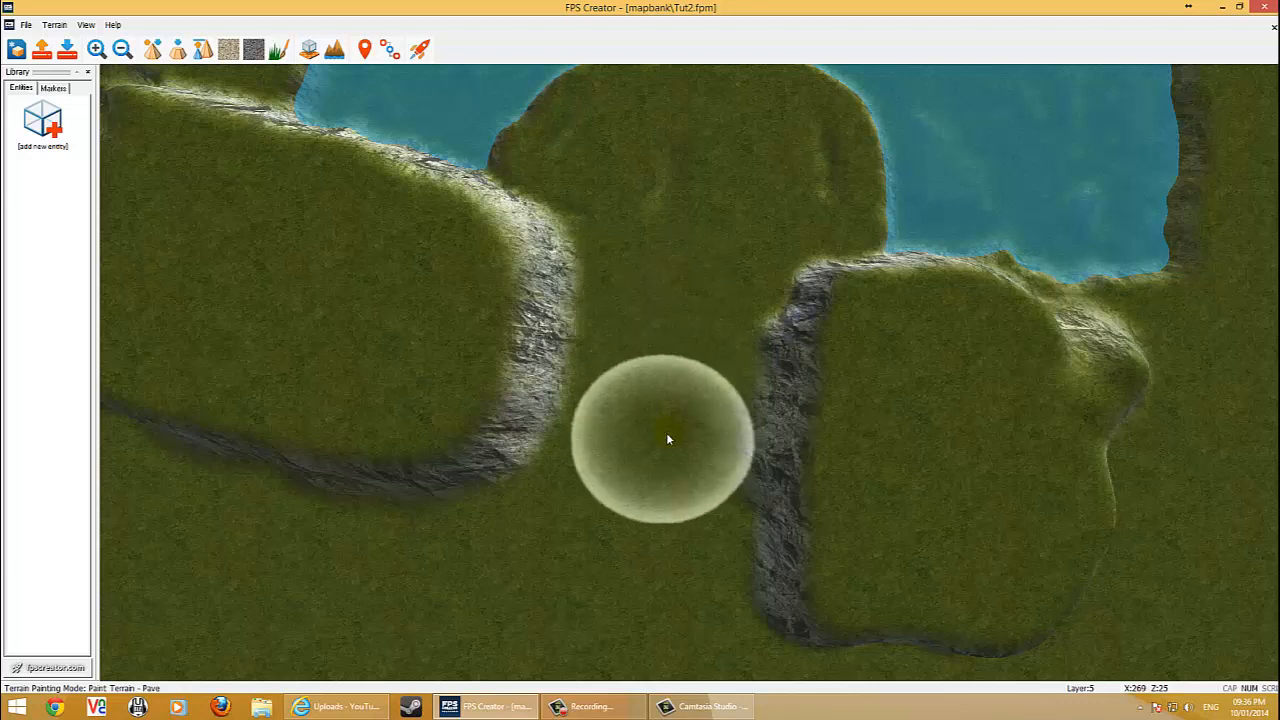
mouse_move(666, 432)
mouse_down()
mouse_move(697, 277)
mouse_move(651, 334)
mouse_move(703, 449)
mouse_move(726, 309)
mouse_move(766, 214)
mouse_move(806, 171)
mouse_move(771, 139)
mouse_move(667, 161)
mouse_move(655, 246)
mouse_move(690, 312)
mouse_move(718, 200)
mouse_move(620, 200)
mouse_move(577, 234)
mouse_move(611, 320)
mouse_move(615, 436)
mouse_move(591, 523)
mouse_move(766, 449)
mouse_move(814, 346)
mouse_move(760, 445)
mouse_move(723, 557)
mouse_move(563, 443)
mouse_move(586, 329)
mouse_move(571, 490)
mouse_move(589, 518)
mouse_move(663, 320)
mouse_move(609, 221)
mouse_move(630, 197)
mouse_up()
key(Up)
key(Down)
key(Up)
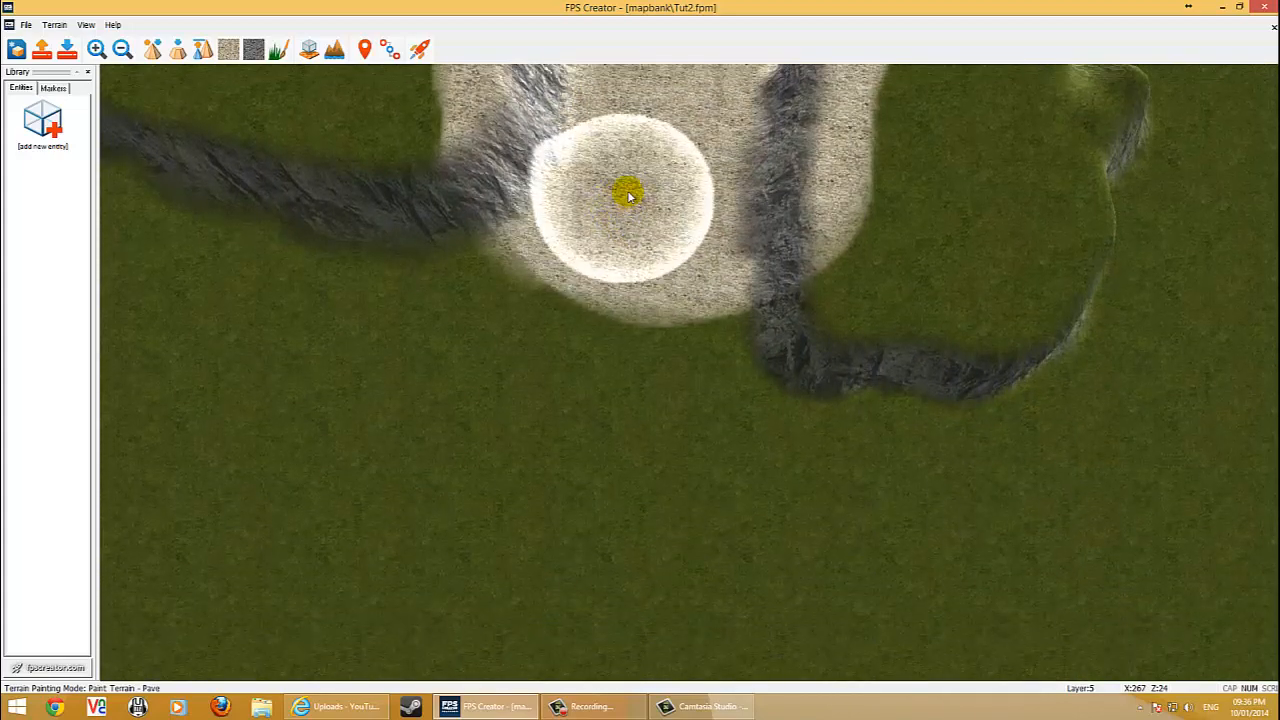
Zoom in and paint more Pave sand over the grass at the path's lower end.
key(Right)
key(Left)
key(Down)
key(Left)
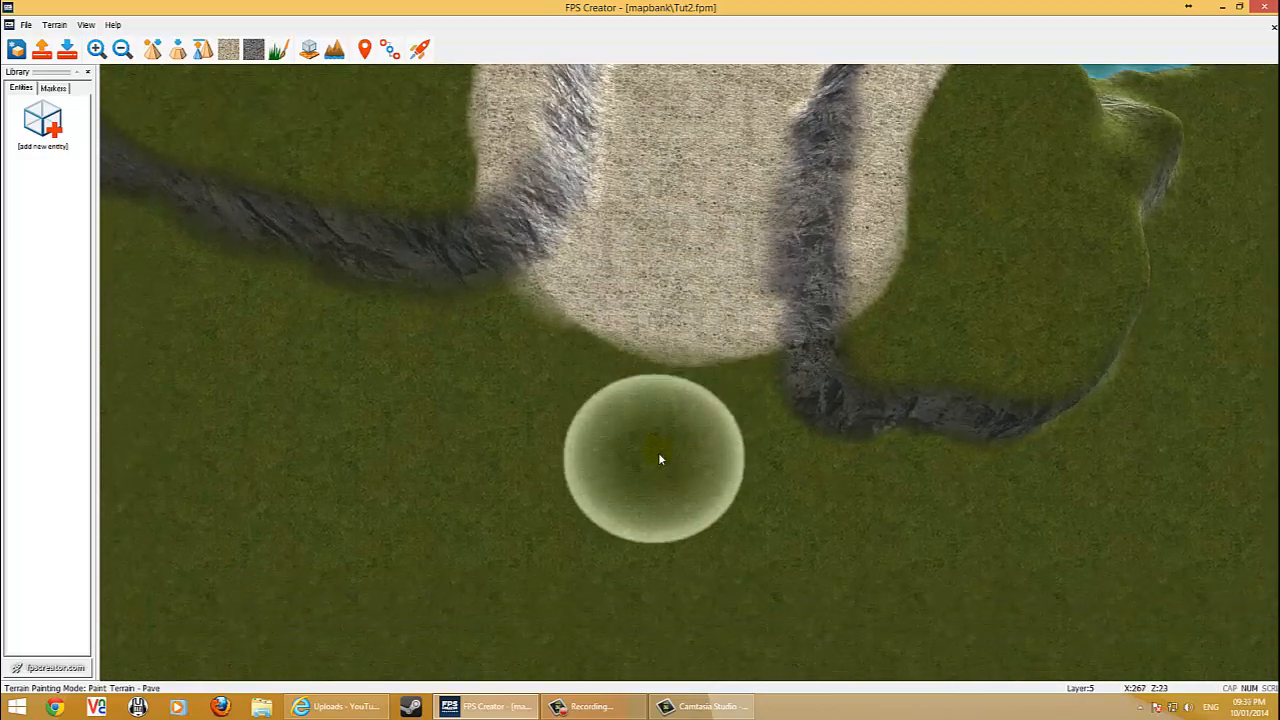
scroll(660, 455, up, 5)
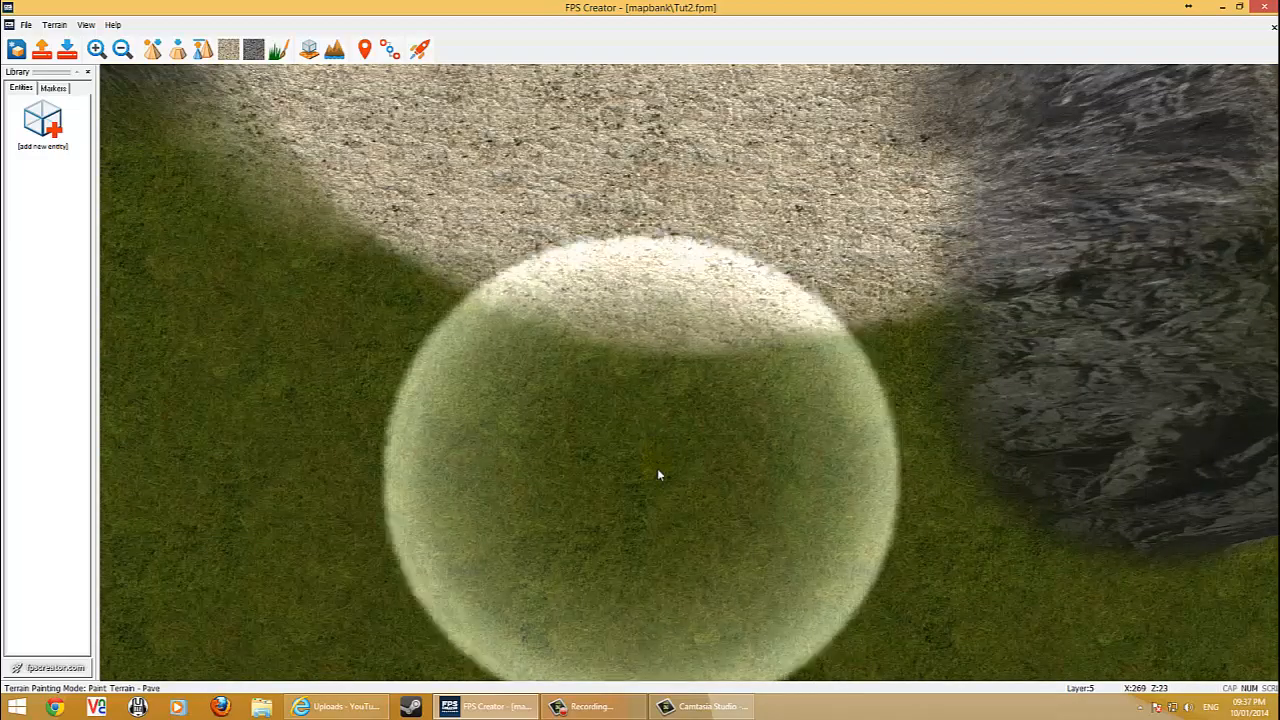
click(756, 408)
click(696, 406)
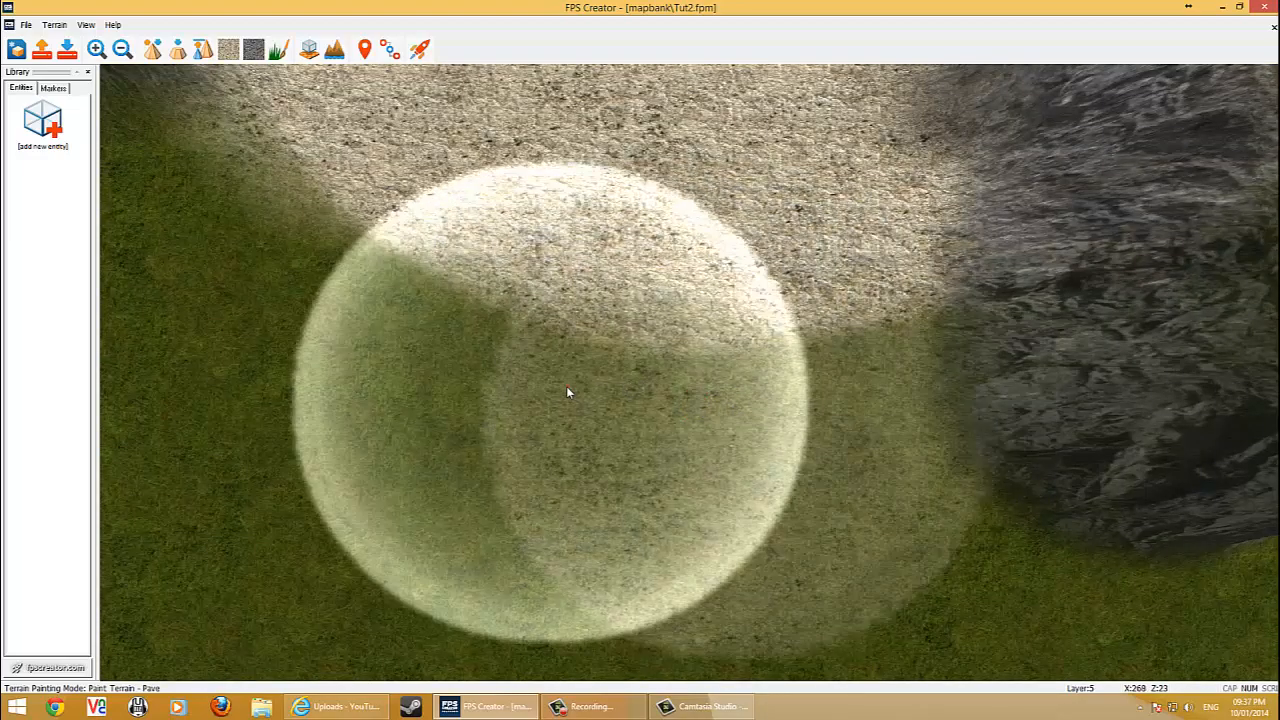
key(Left)
click(605, 359)
click(629, 313)
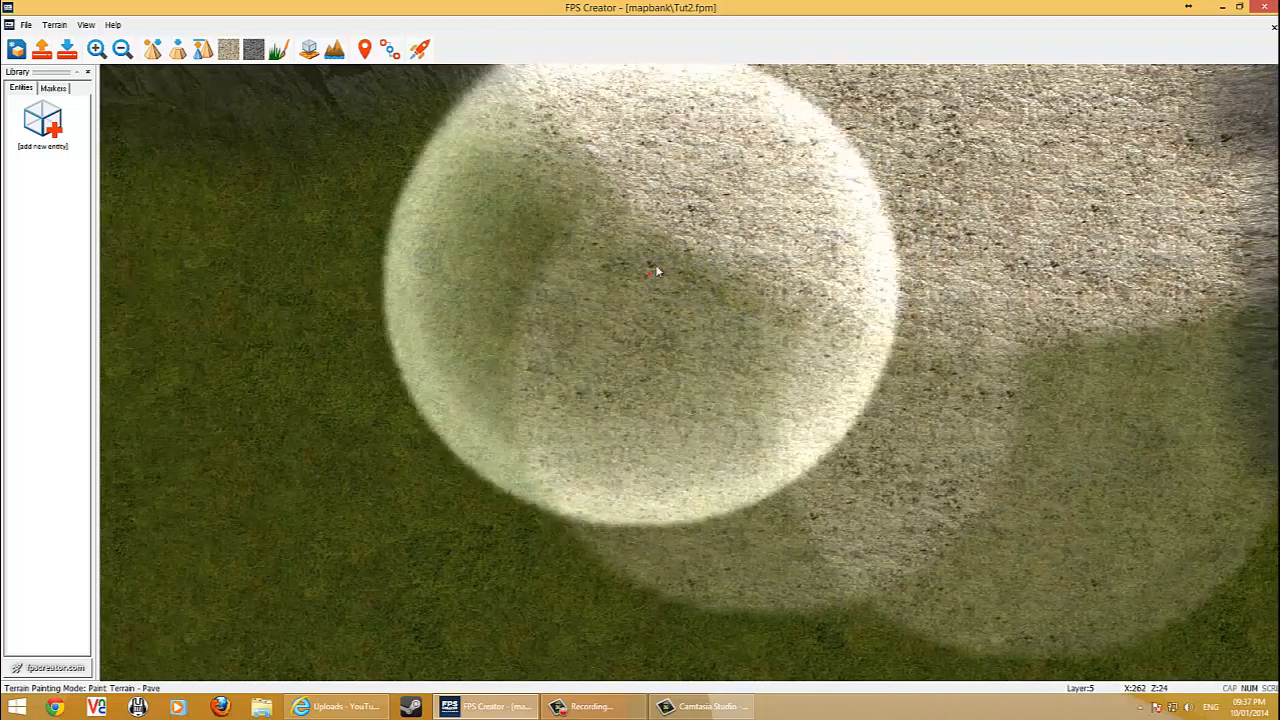
click(635, 260)
mouse_move(638, 262)
mouse_down()
mouse_move(711, 337)
mouse_move(600, 262)
mouse_up()
Extend the paved sand area with further Pave strokes toward the cliff on the side.
scroll(680, 315, down, 4)
click(514, 244)
drag(514, 247, 748, 297)
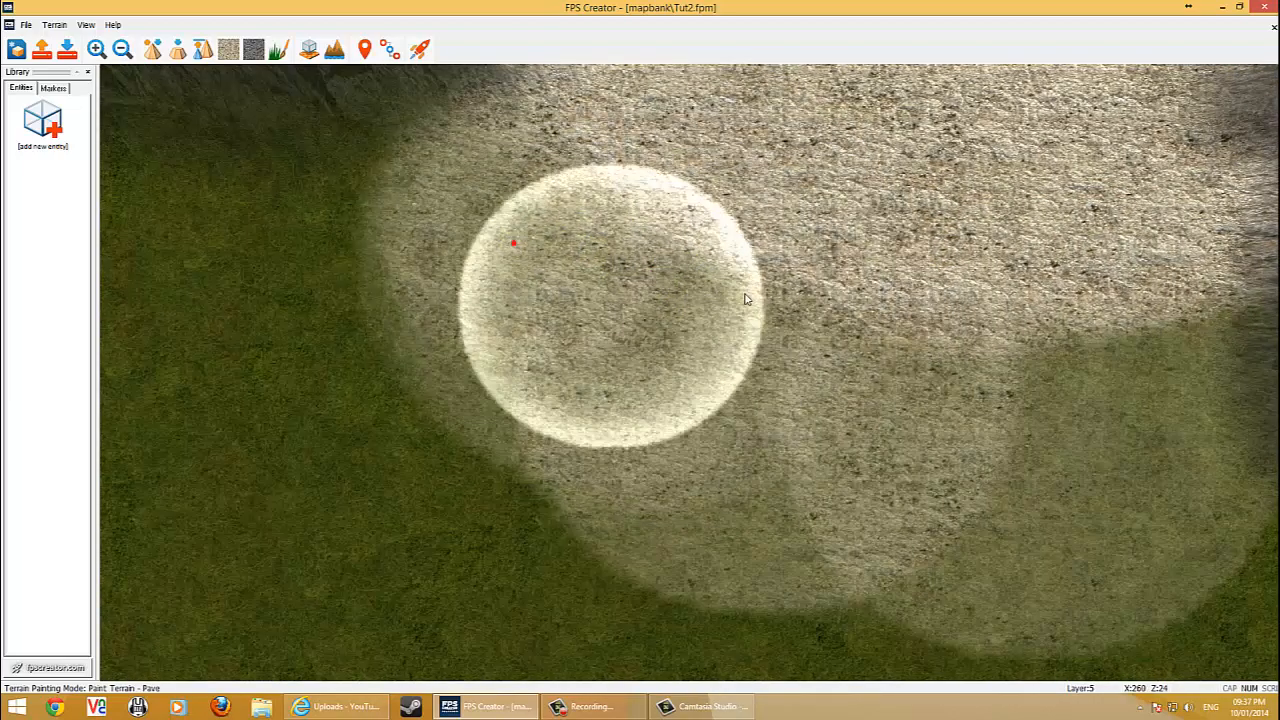
drag(812, 342, 917, 411)
key(Right)
click(908, 404)
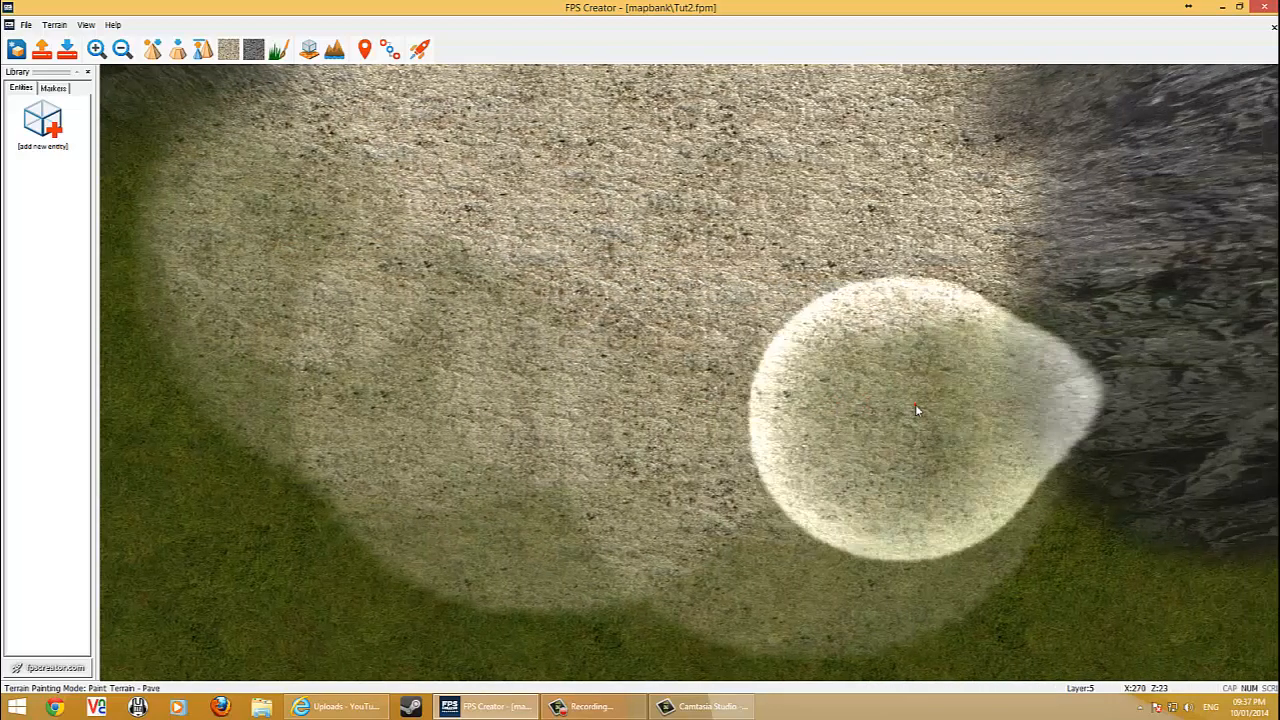
mouse_move(862, 464)
right_down()
mouse_move(711, 463)
mouse_move(875, 541)
mouse_move(971, 547)
mouse_move(953, 592)
right_up()
key(Left)
key(Up)
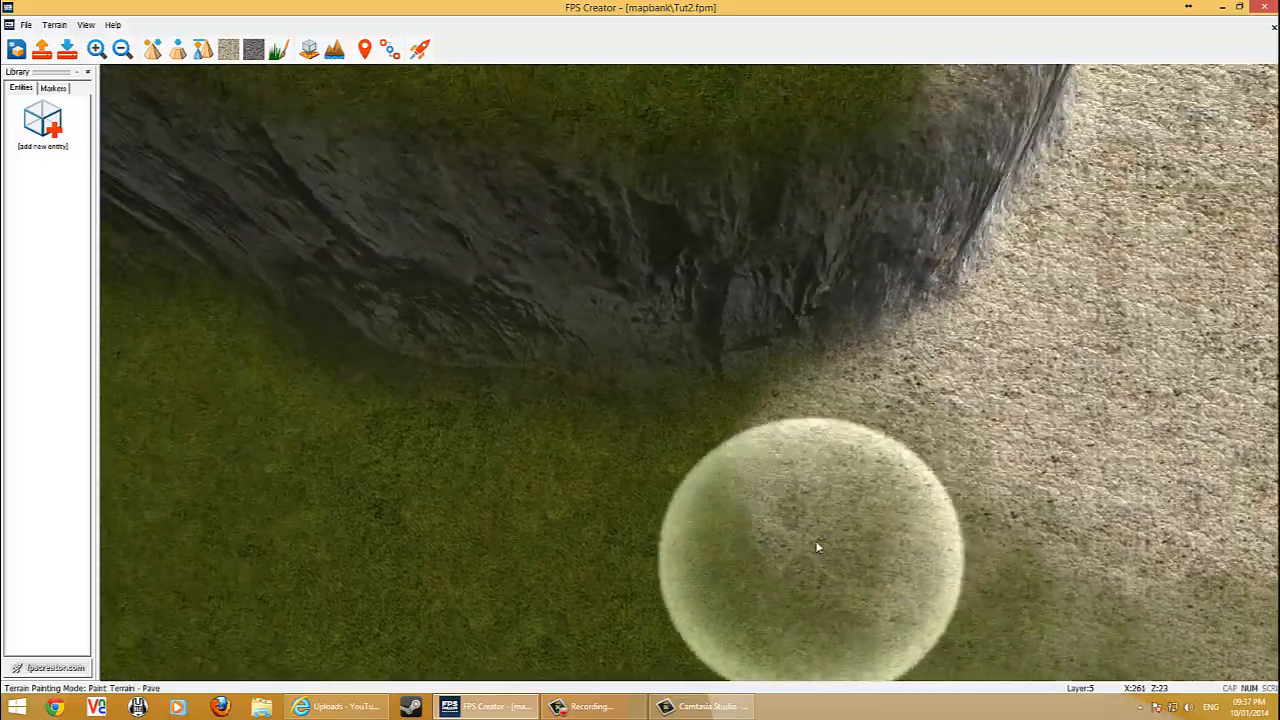
Fill the remaining grass patches at the paved area's edges with Pave strokes.
key(Right)
key(Down)
mouse_move(815, 541)
right_down()
mouse_move(818, 570)
mouse_move(917, 492)
right_up()
key(Up)
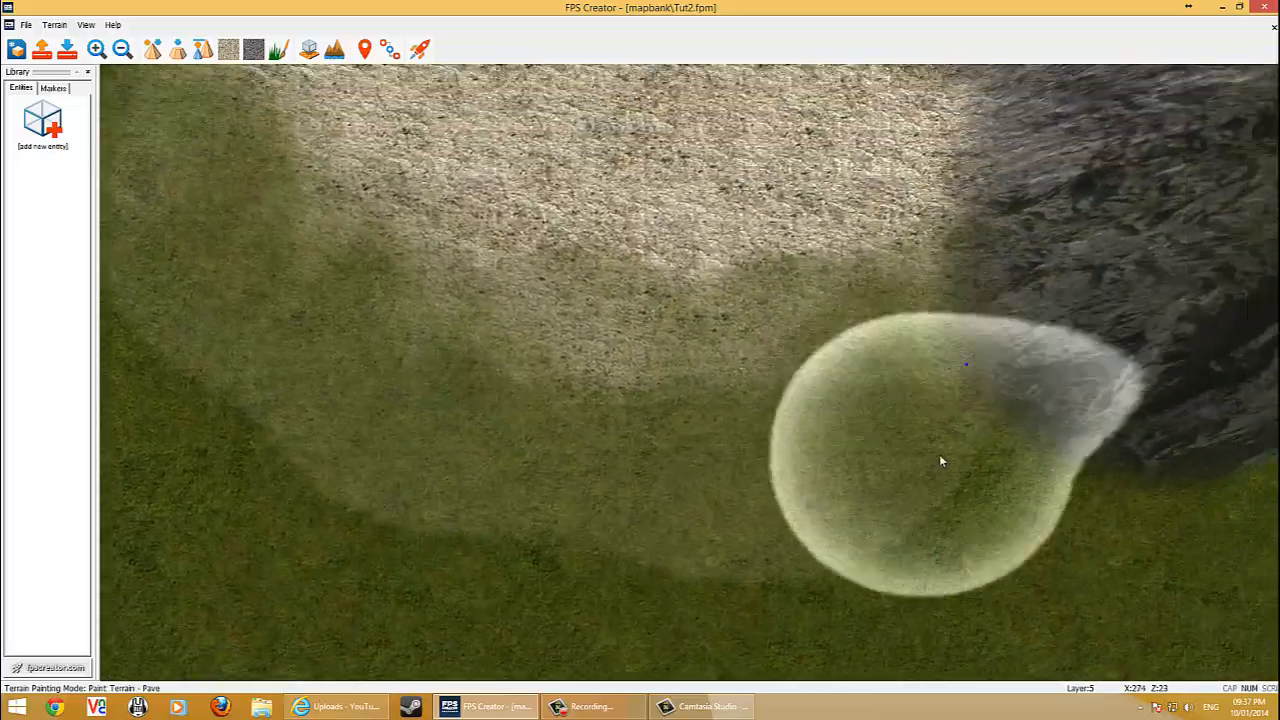
key(Left)
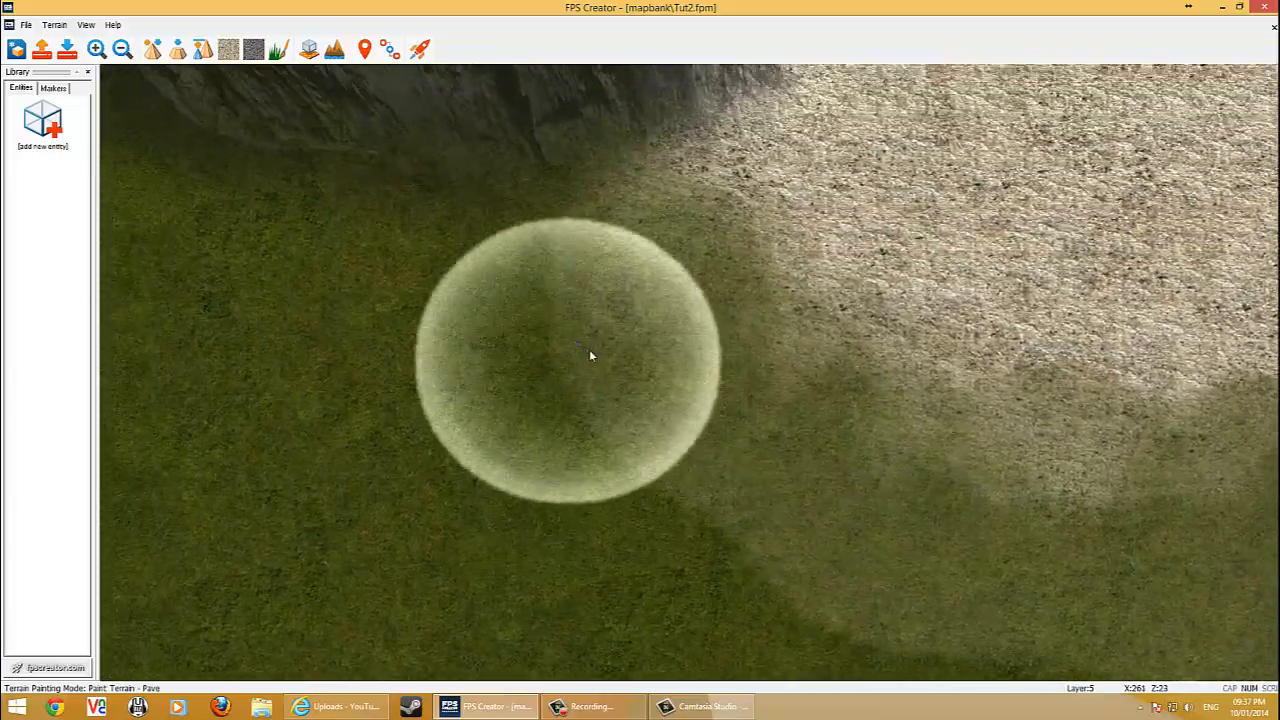
key(Up)
mouse_move(643, 368)
mouse_down()
mouse_move(1063, 360)
mouse_move(1015, 371)
mouse_move(628, 330)
mouse_up()
key(Right)
scroll(628, 330, down, 1)
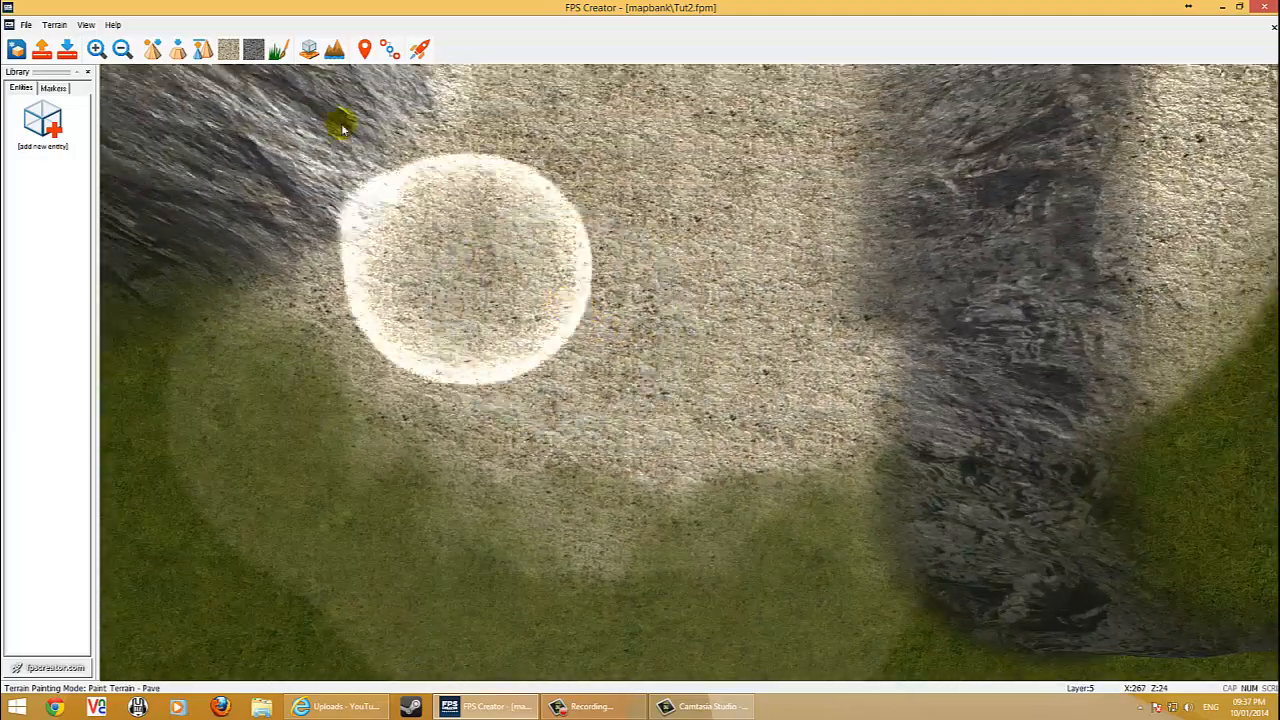
Switch to the Rock terrain paint and paint a curved rock band below the paved sand.
click(252, 46)
key(Left)
key(Down)
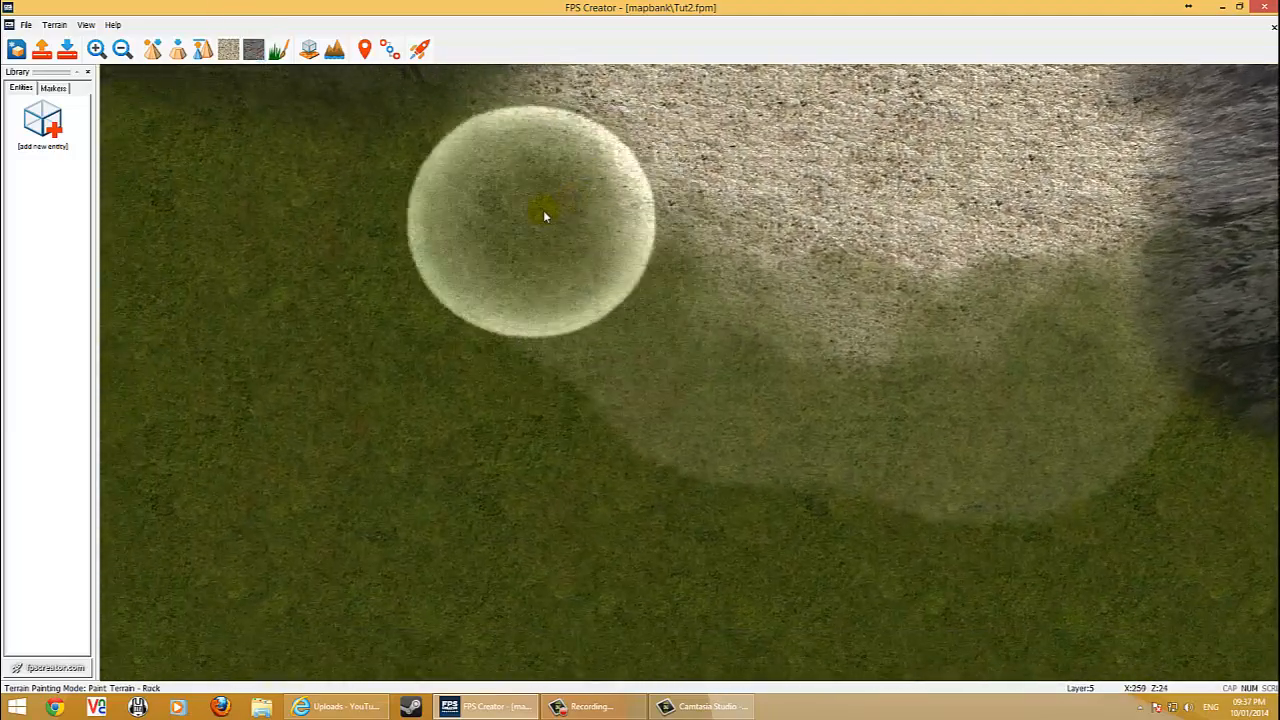
mouse_move(543, 212)
mouse_down()
mouse_move(571, 242)
mouse_move(512, 186)
mouse_move(561, 307)
mouse_move(780, 406)
mouse_move(884, 421)
mouse_move(1023, 414)
mouse_move(1117, 380)
mouse_move(914, 410)
mouse_move(674, 363)
mouse_move(611, 326)
mouse_move(713, 376)
mouse_move(1086, 380)
mouse_move(920, 391)
mouse_move(1009, 406)
mouse_move(600, 295)
mouse_move(503, 186)
mouse_move(750, 312)
mouse_move(900, 337)
mouse_move(1082, 340)
mouse_up()
key(Down)
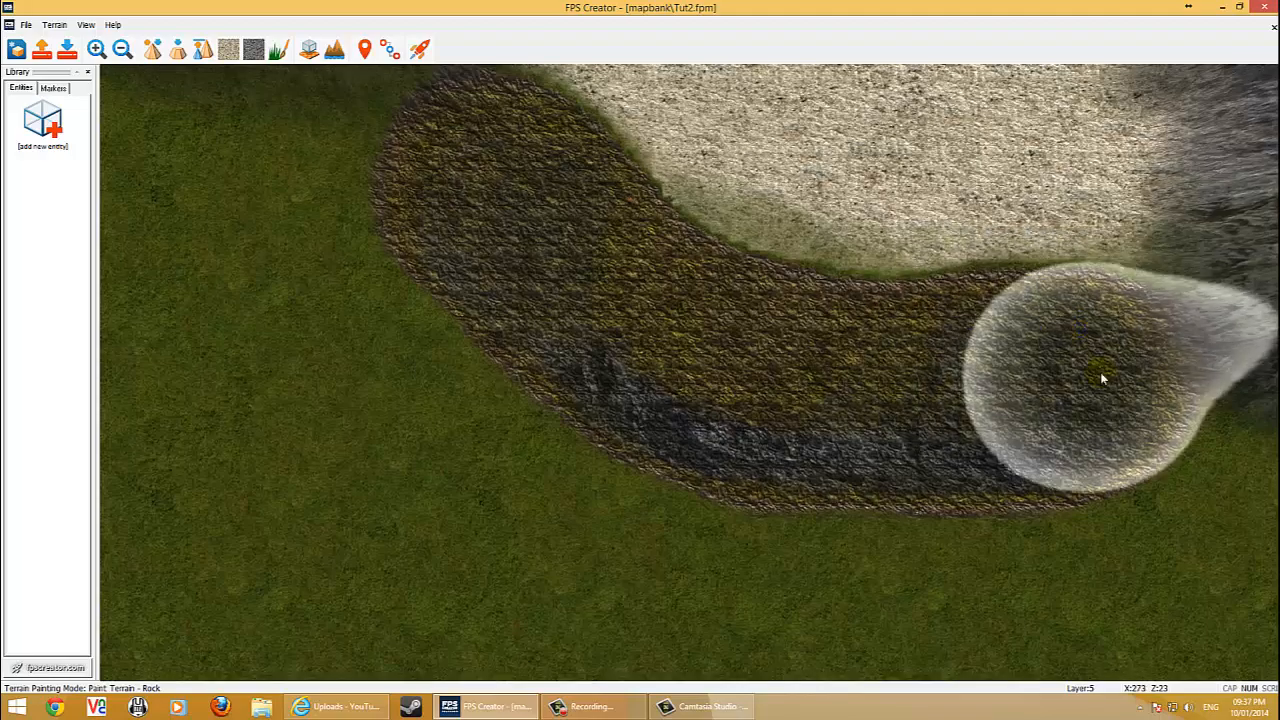
key(Right)
mouse_move(982, 314)
mouse_down()
mouse_move(1022, 362)
mouse_move(694, 357)
mouse_move(643, 387)
mouse_up()
Pan around to inspect the painted rock band from different positions.
key(Up)
key(Up)
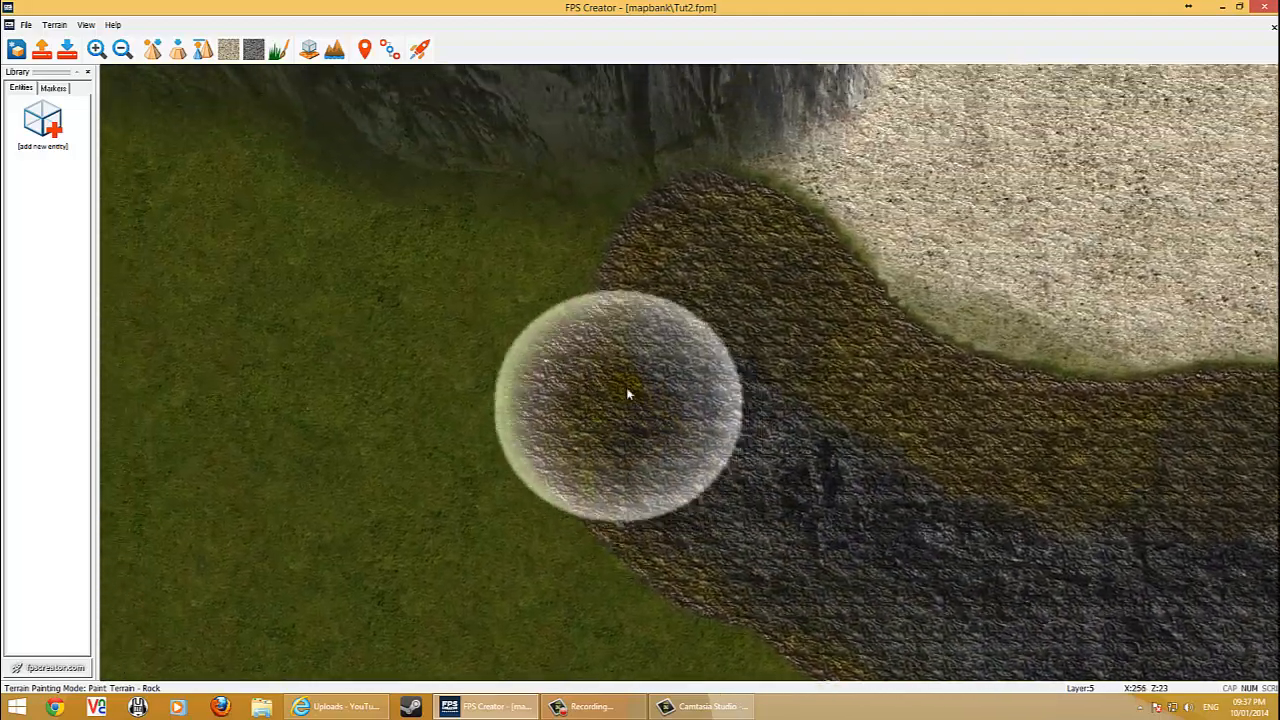
key(Down)
key(Right)
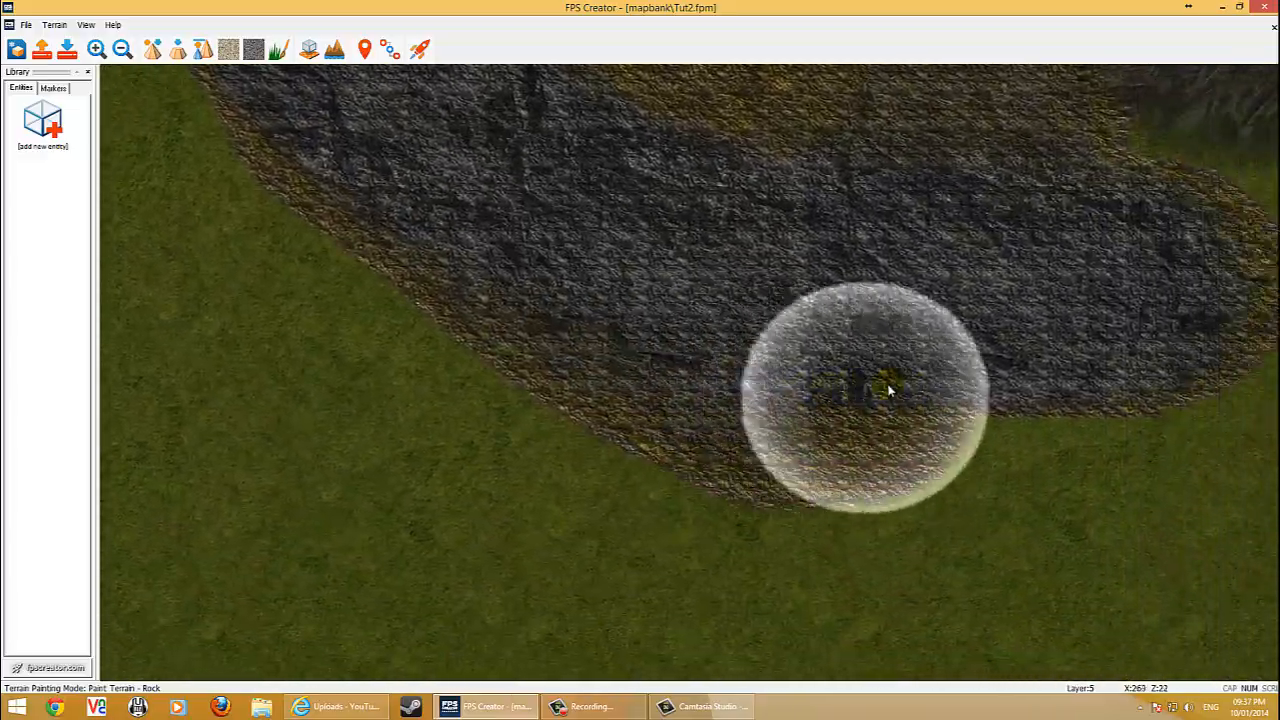
key(Up)
key(Up)
key(Left)
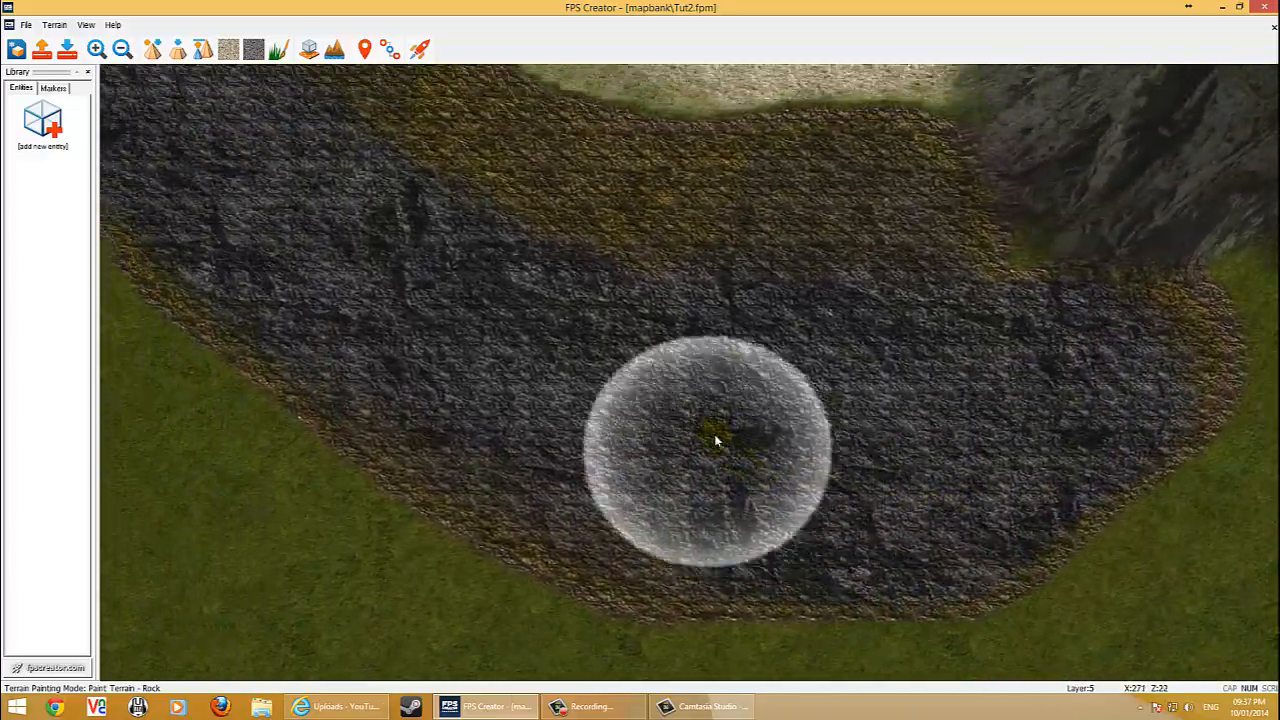
key(Down)
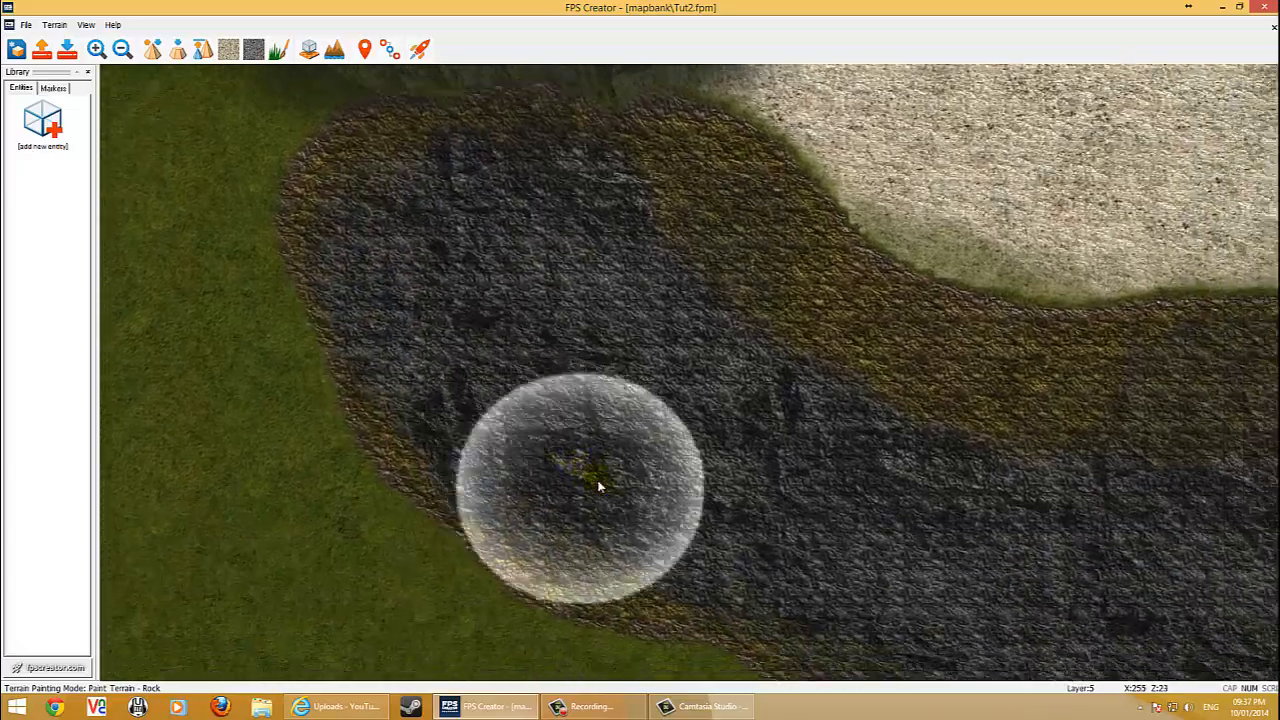
key(Up)
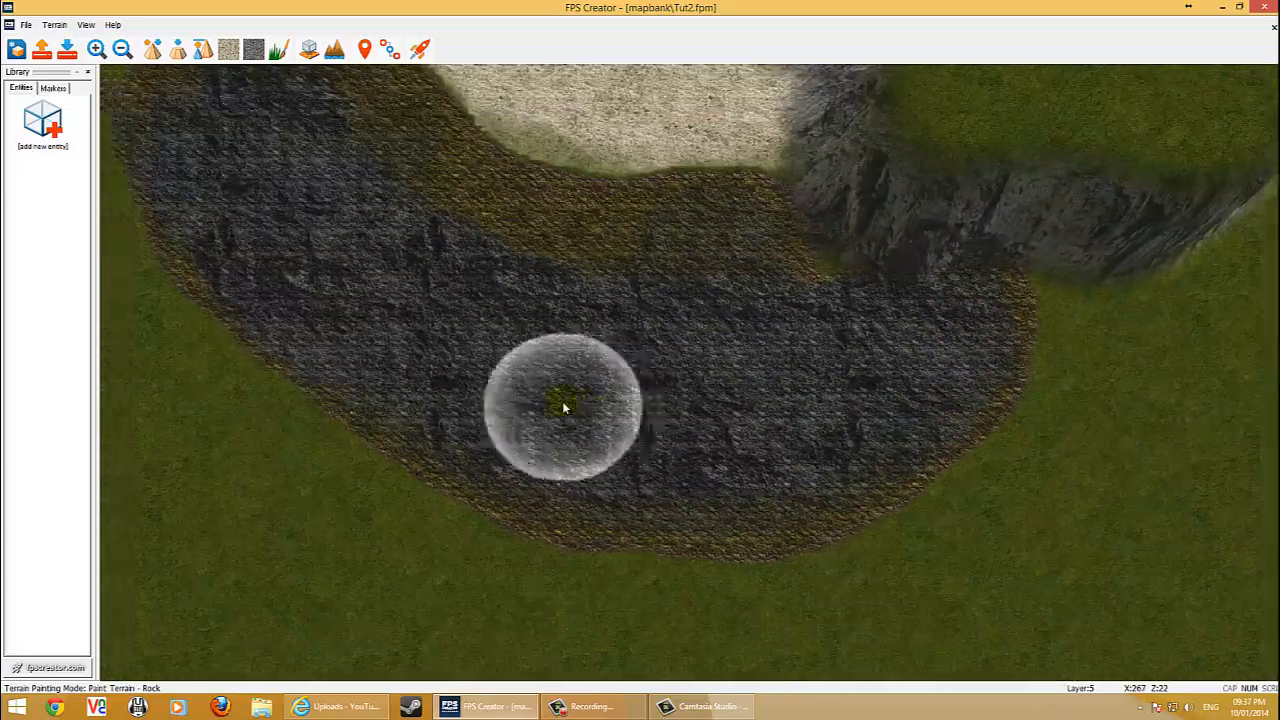
key(Up)
key(Left)
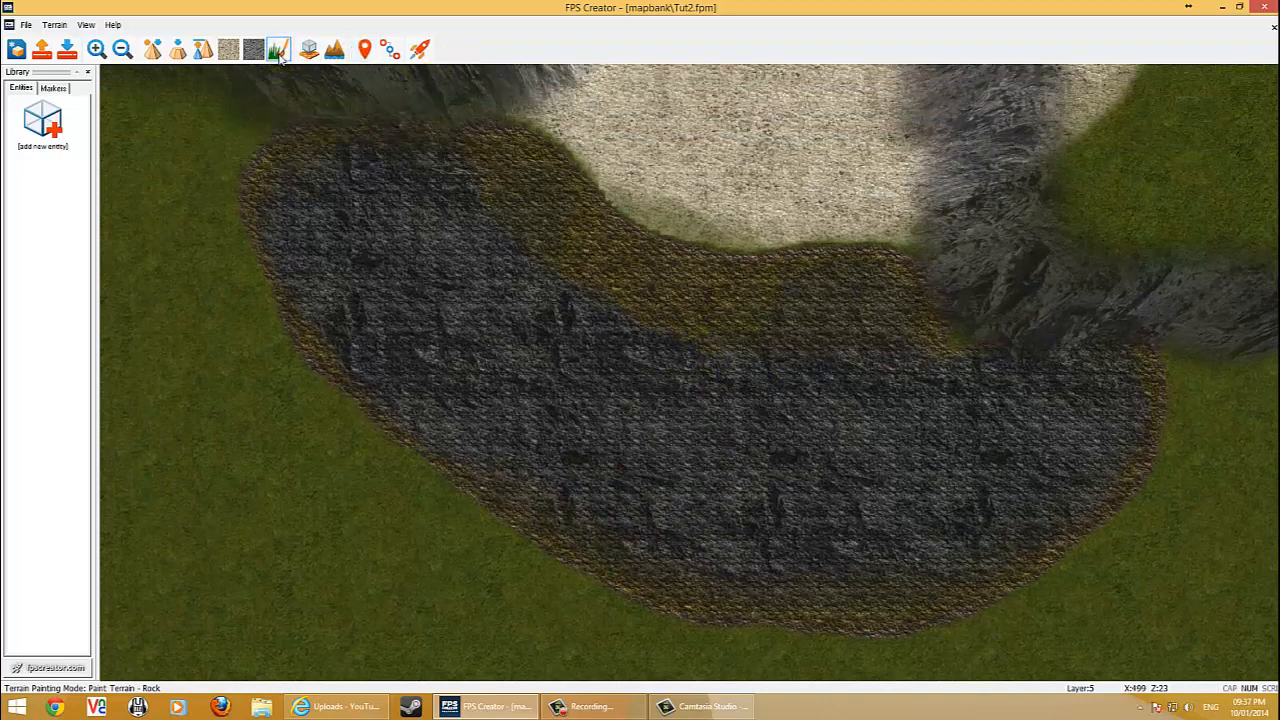
Switch to the Grass terrain paint and paint a grass strip beside the rock band's upper end.
click(279, 49)
key(Left)
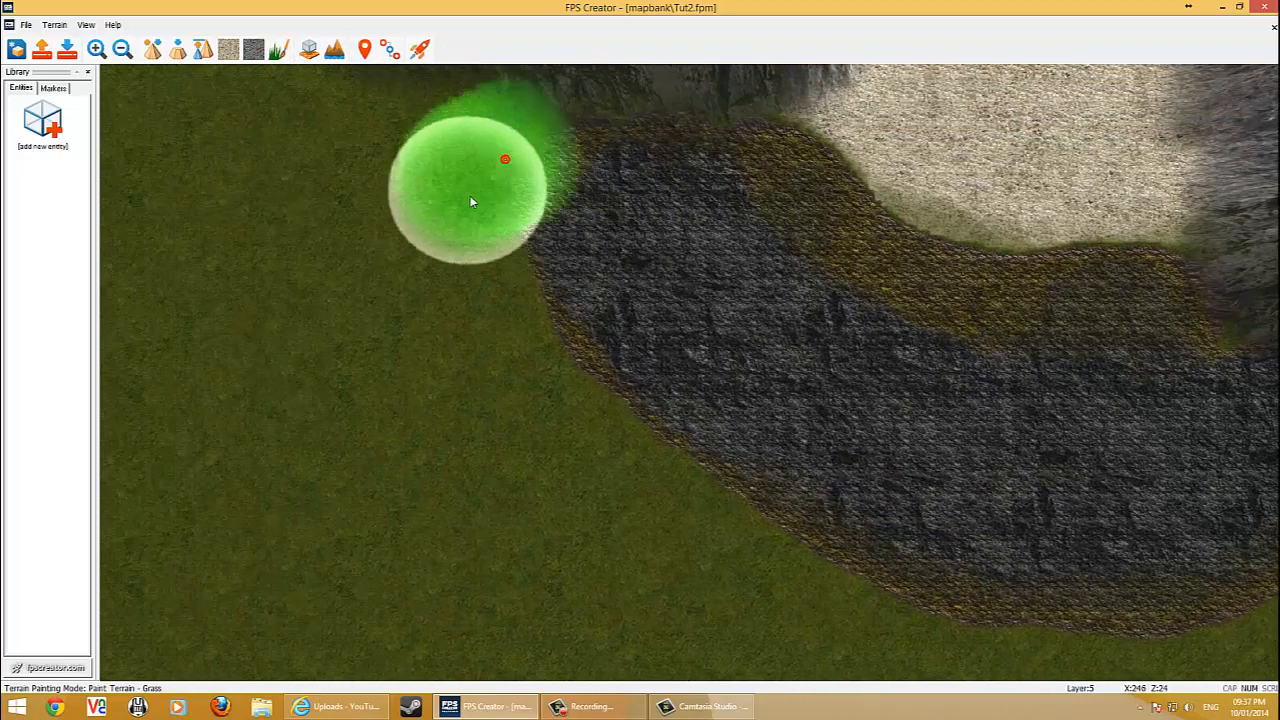
drag(471, 198, 479, 273)
drag(497, 350, 512, 388)
key(Right)
key(Down)
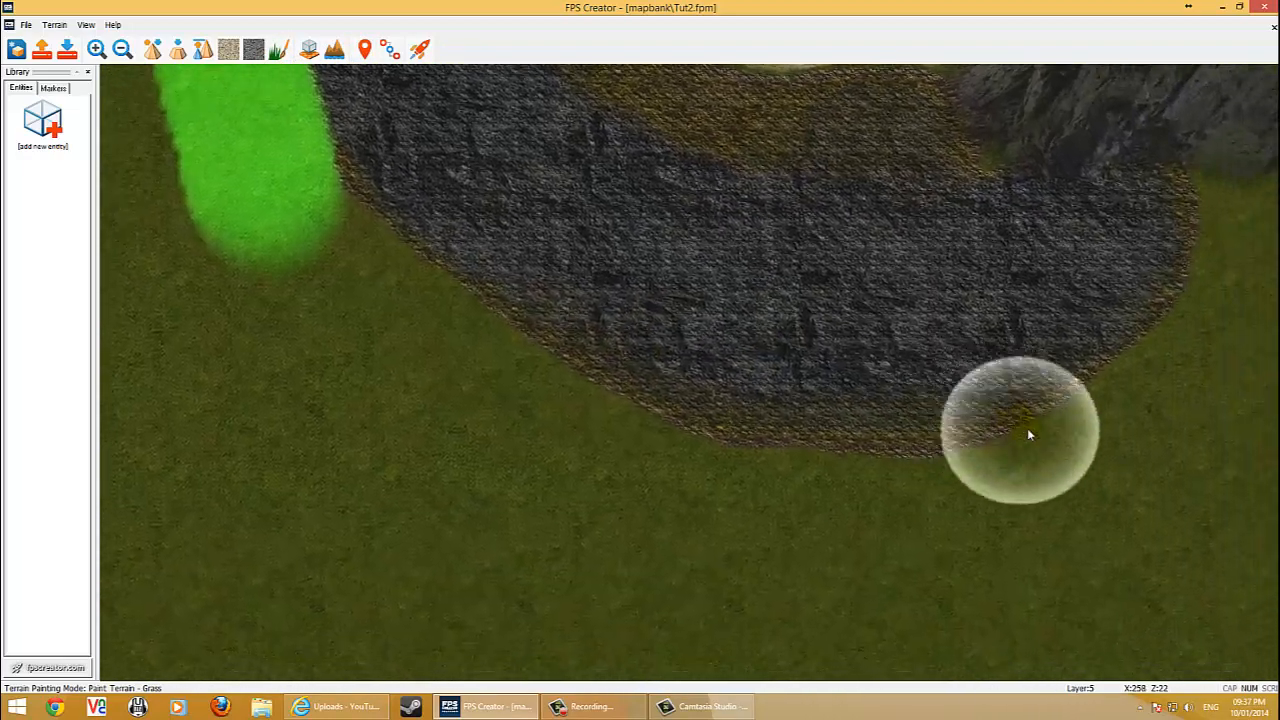
Paint a bright grass border along the outer edge of the rock band.
key(Up)
key(Right)
mouse_move(906, 312)
mouse_down()
mouse_move(883, 417)
mouse_move(817, 491)
mouse_move(743, 543)
mouse_move(660, 569)
mouse_up()
key(Left)
key(Down)
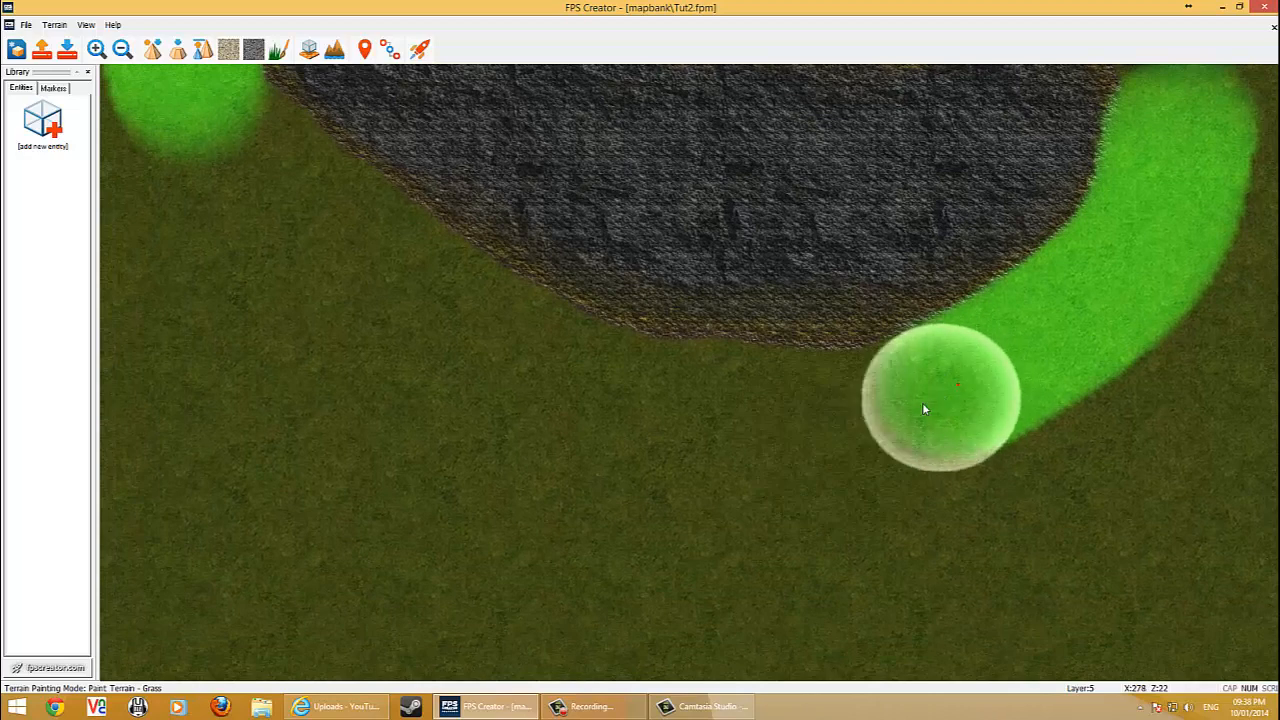
mouse_move(924, 408)
mouse_down()
mouse_move(694, 417)
mouse_move(474, 323)
mouse_move(271, 163)
mouse_move(346, 240)
mouse_move(546, 357)
mouse_move(703, 402)
mouse_move(1050, 350)
mouse_up()
key(Right)
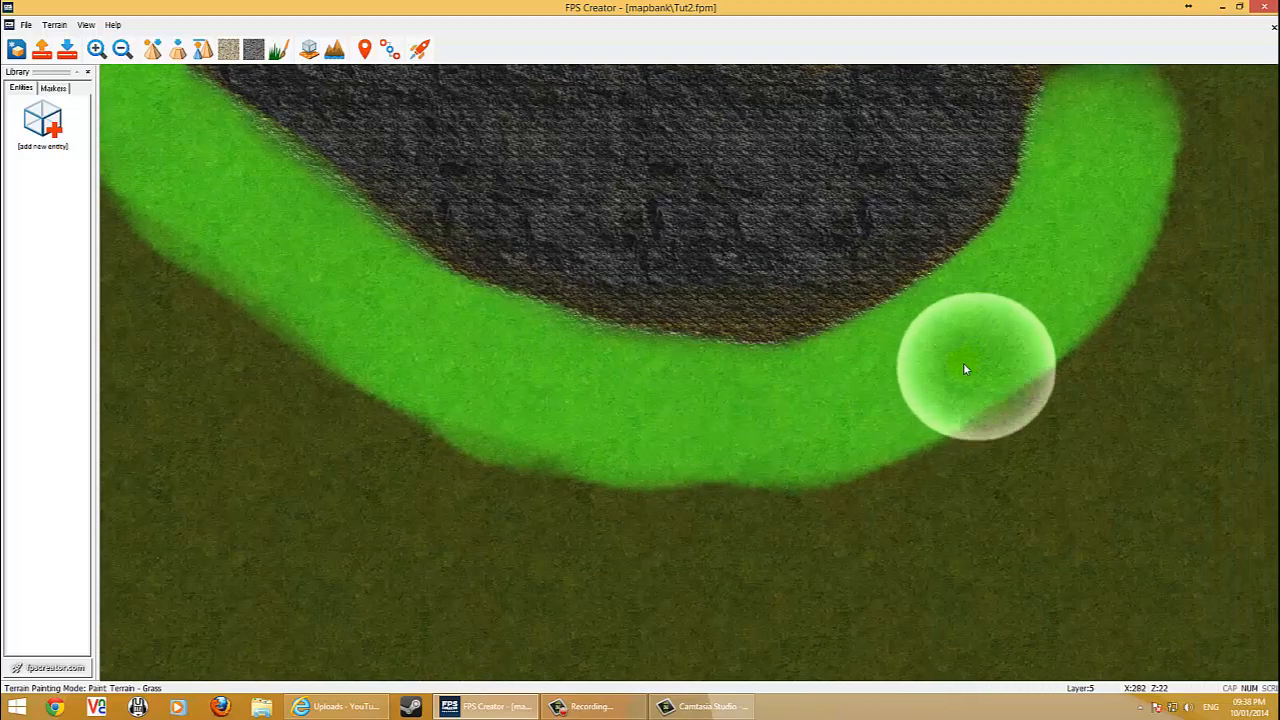
Touch up the grass border below the rock band with short strokes to fill gaps.
key(Down)
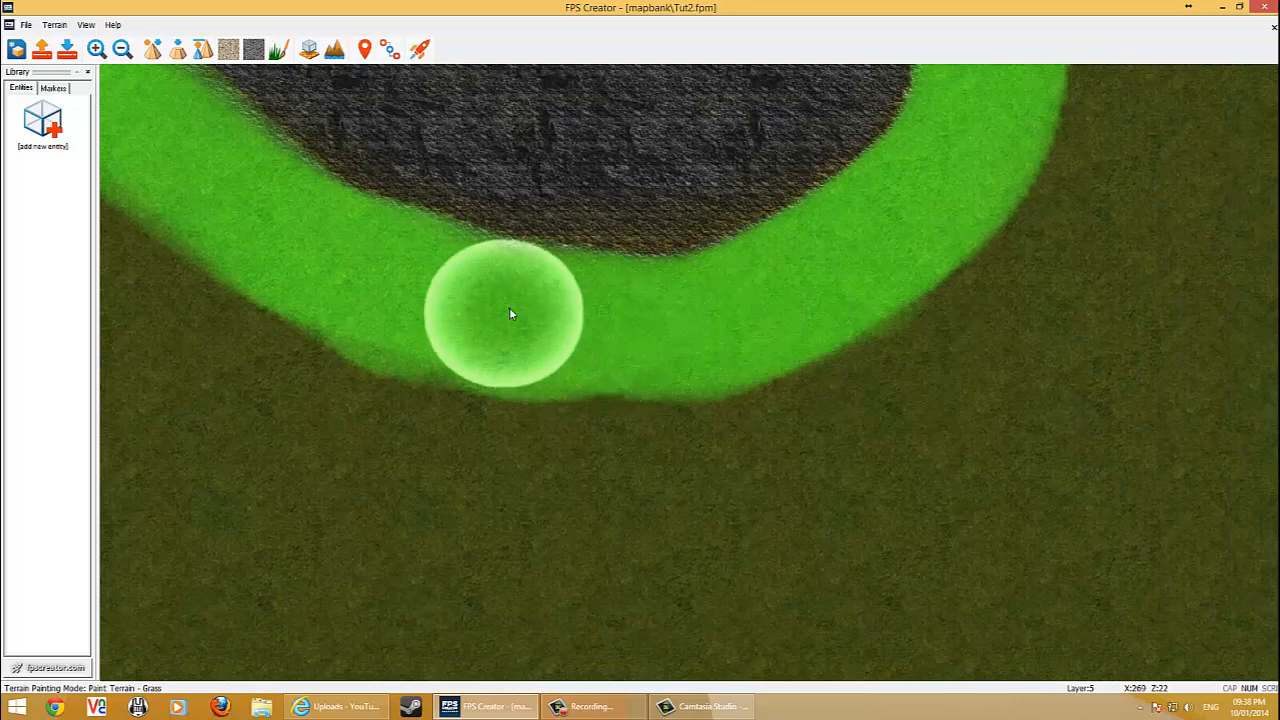
drag(498, 332, 561, 303)
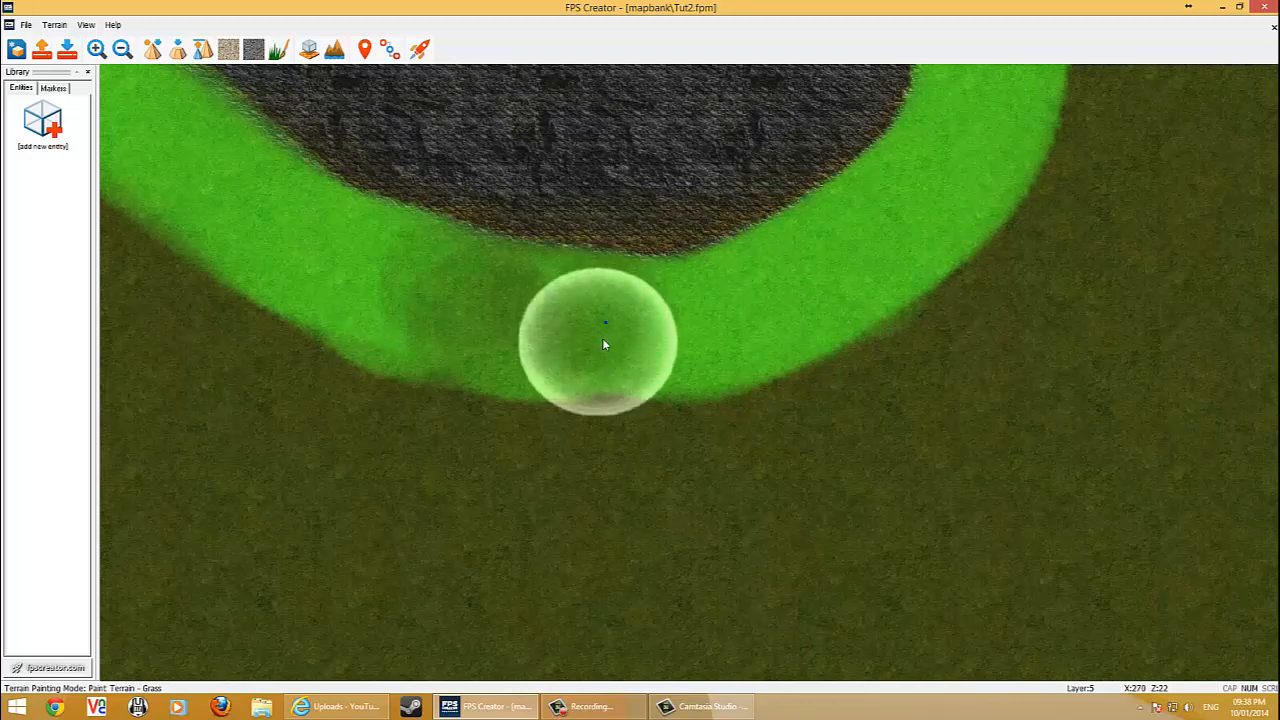
mouse_move(485, 363)
mouse_down()
mouse_move(570, 307)
mouse_move(641, 297)
mouse_up()
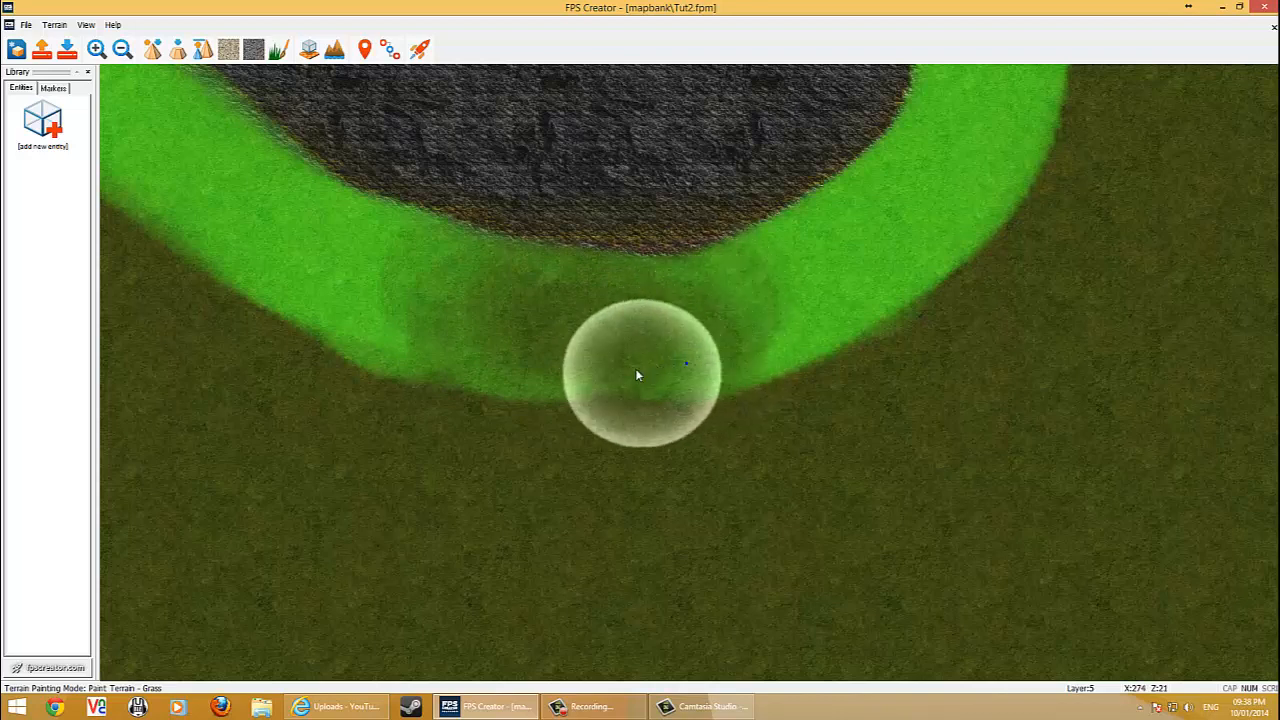
drag(494, 378, 465, 286)
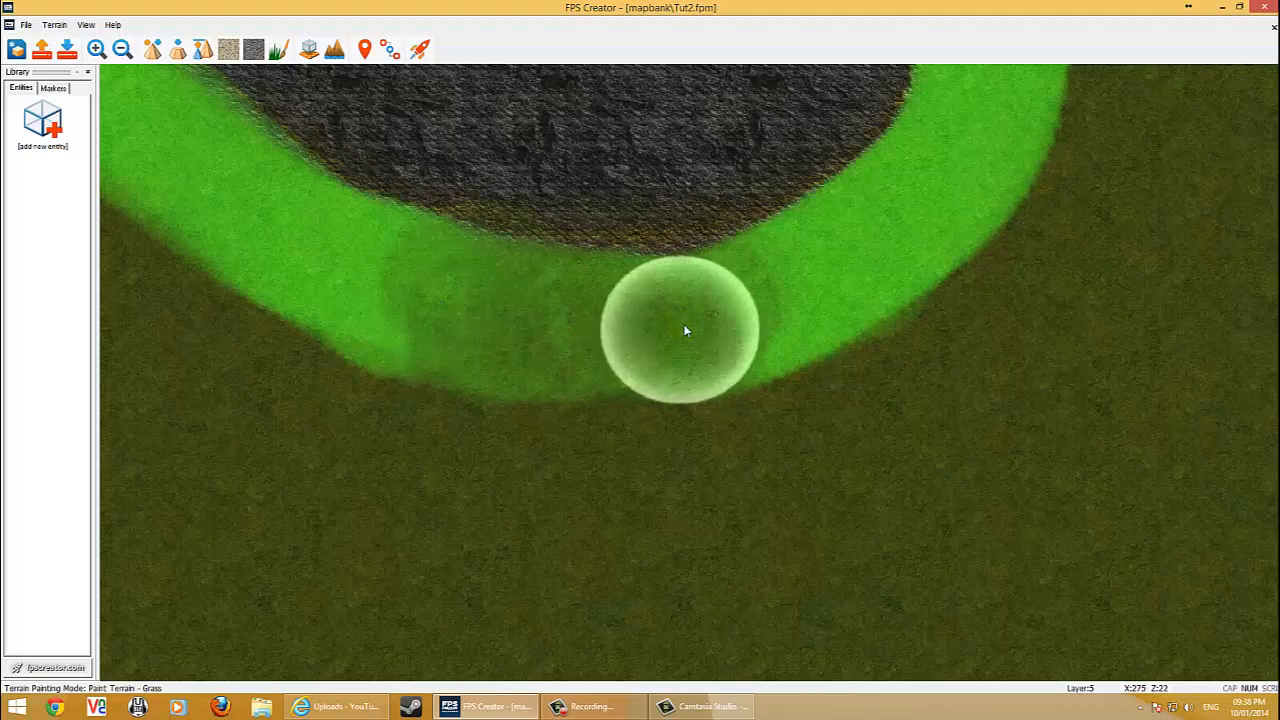
Move the camera over the map to the sandy shore beside the water.
key(a)
key(w)
key(w)
key(d)
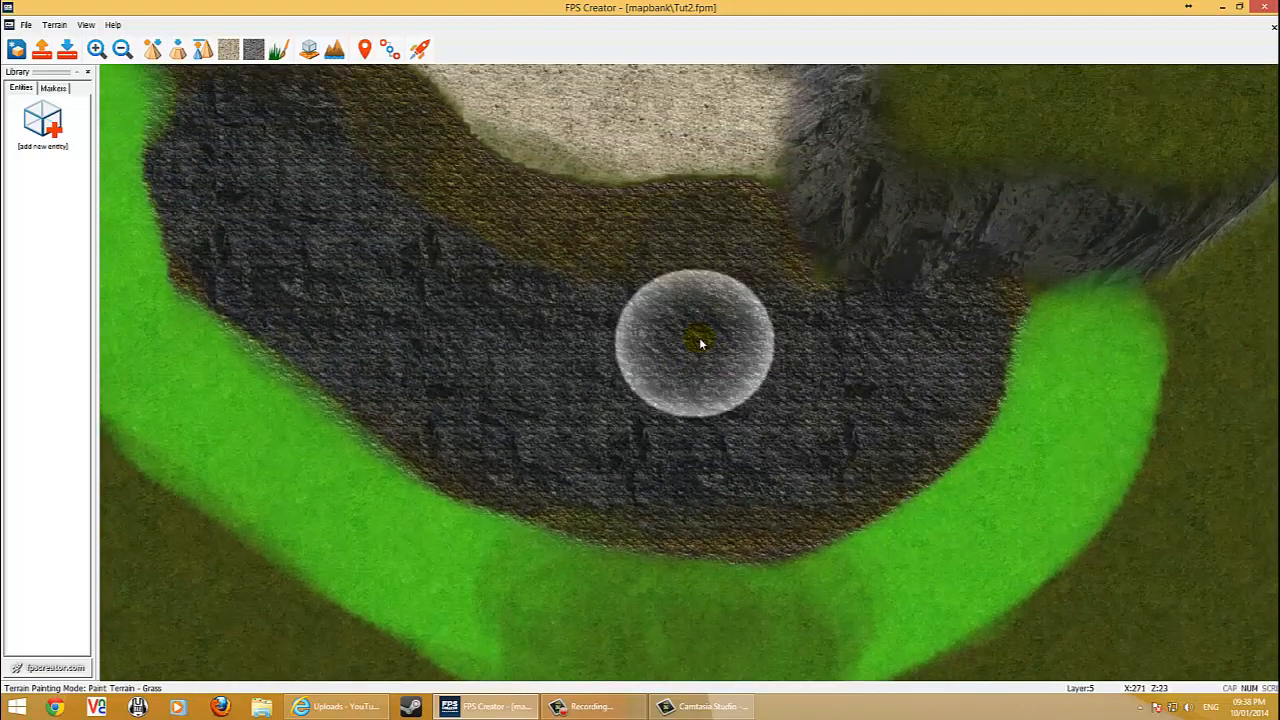
scroll(694, 344, down, 3)
key(w)
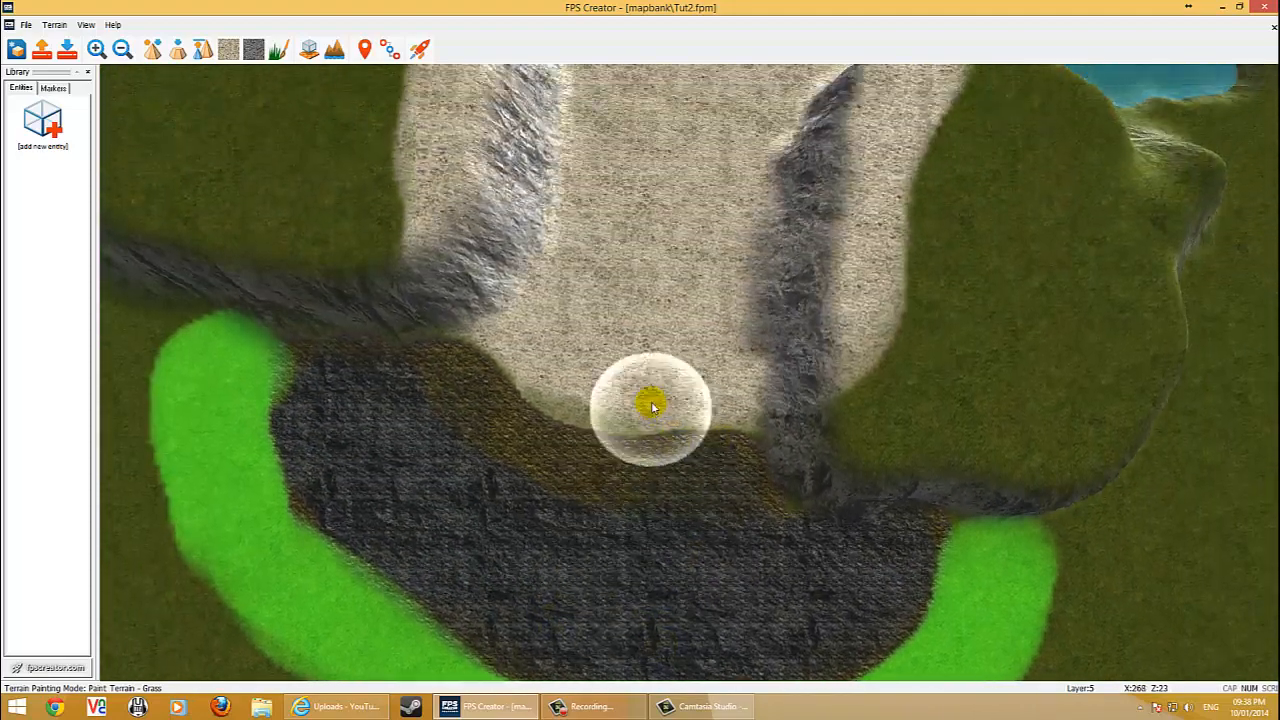
key(w)
scroll(650, 350, up, 3)
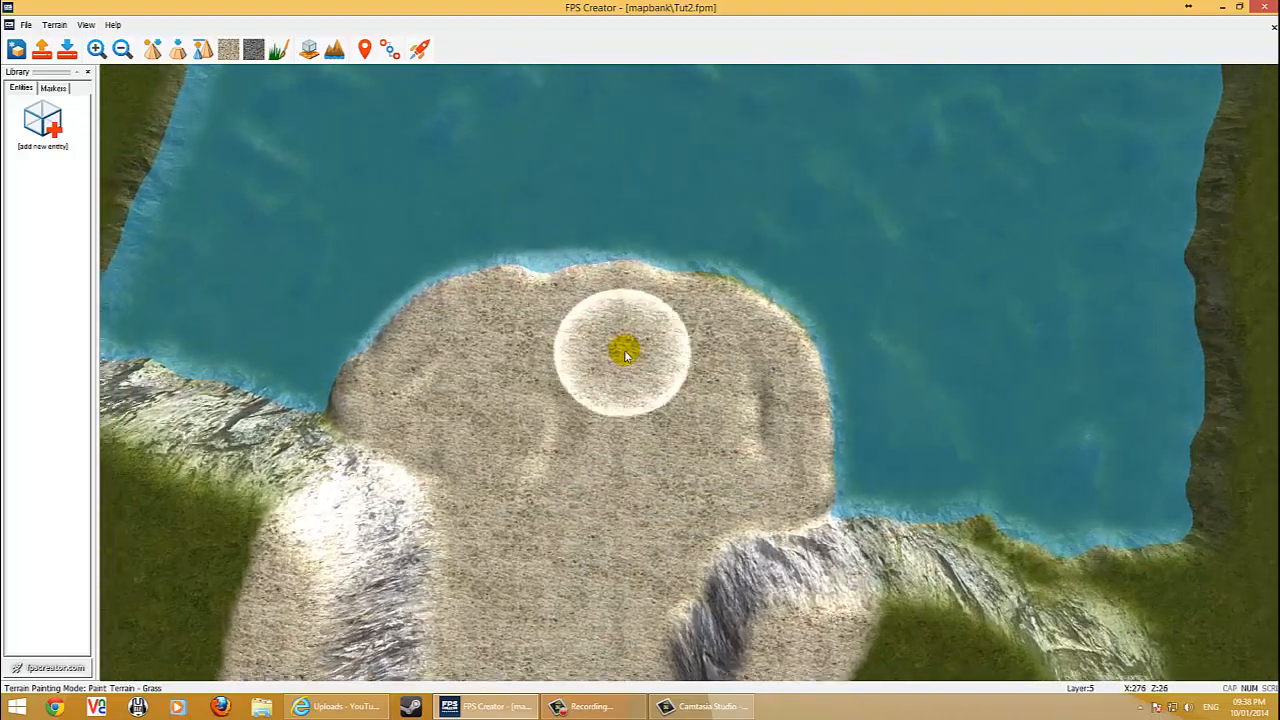
scroll(615, 354, up, 3)
key(a)
key(w)
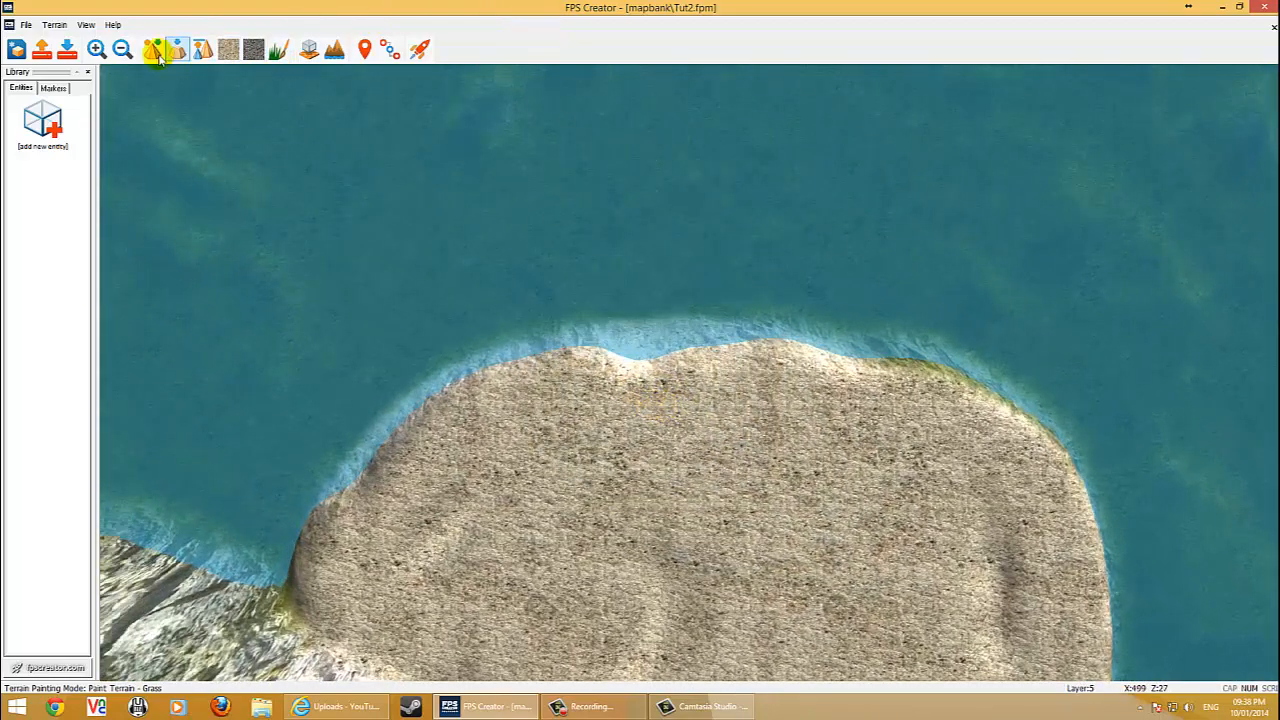
Use the Sculpt Terrain Shape brush to raise bumps along the sandy shore's water edge.
click(630, 315)
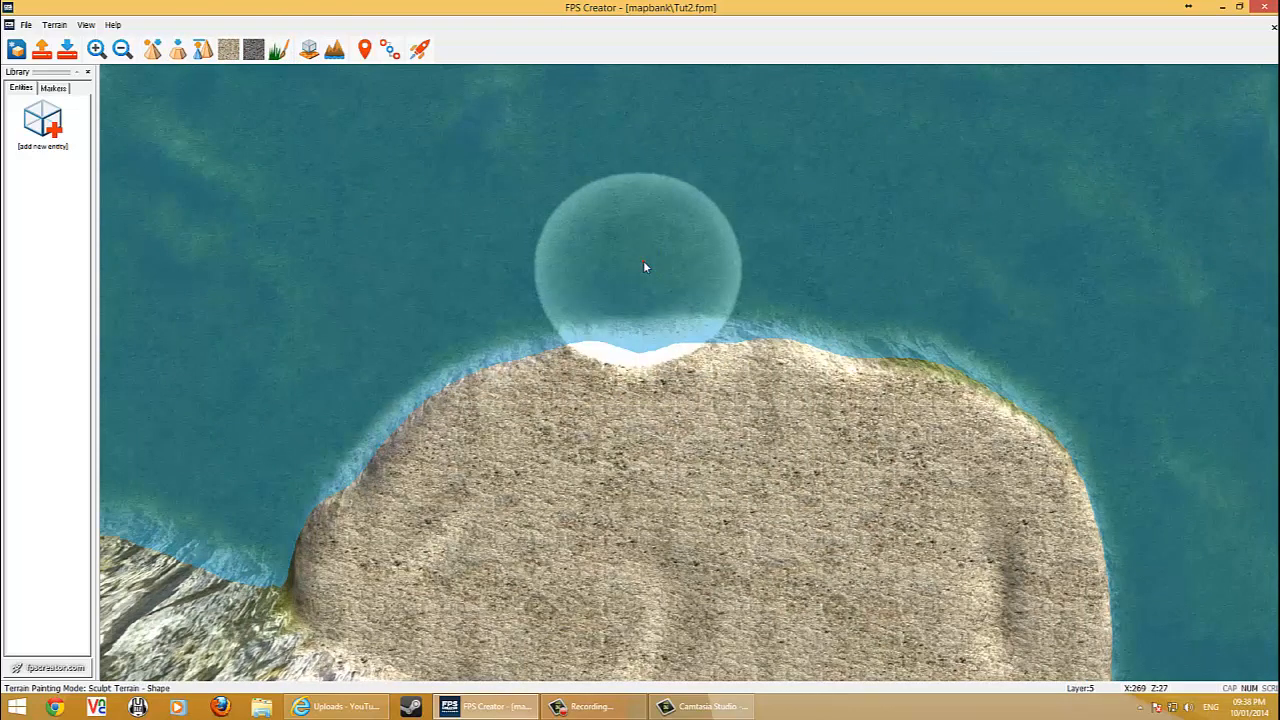
key(d)
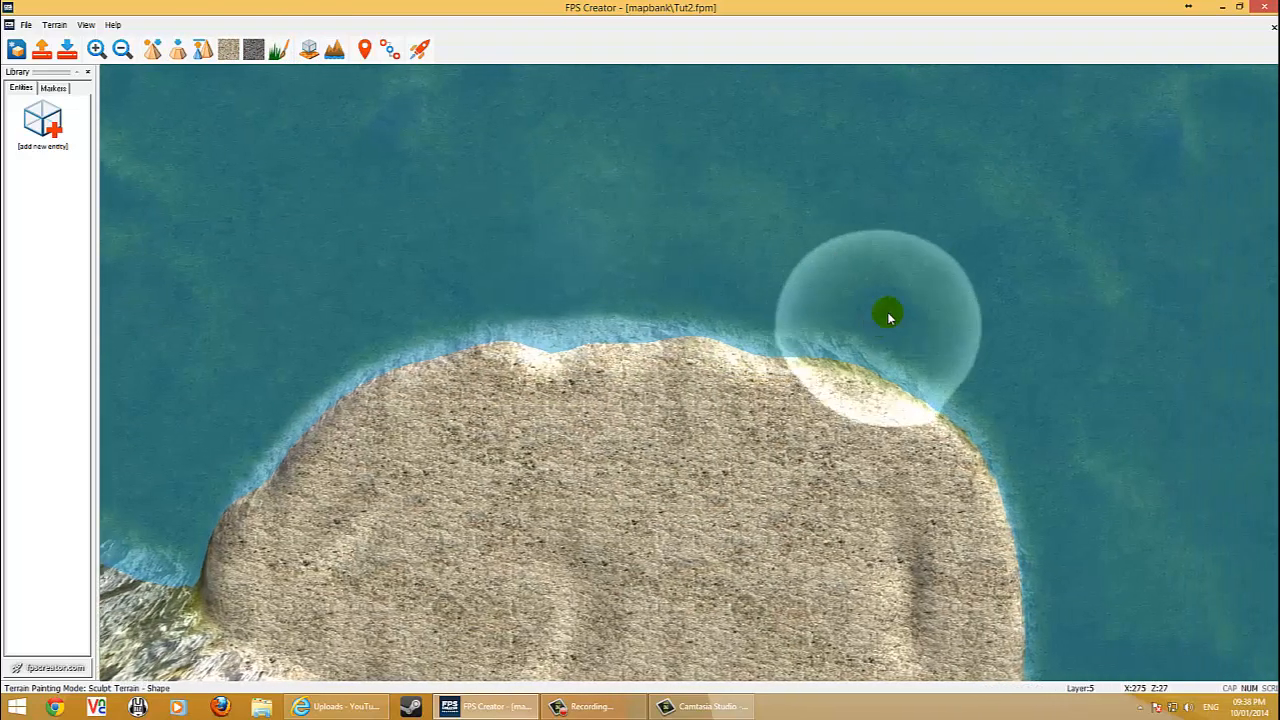
click(809, 349)
mouse_move(809, 349)
mouse_down()
mouse_move(658, 290)
mouse_move(609, 338)
mouse_move(676, 322)
mouse_move(783, 362)
mouse_up()
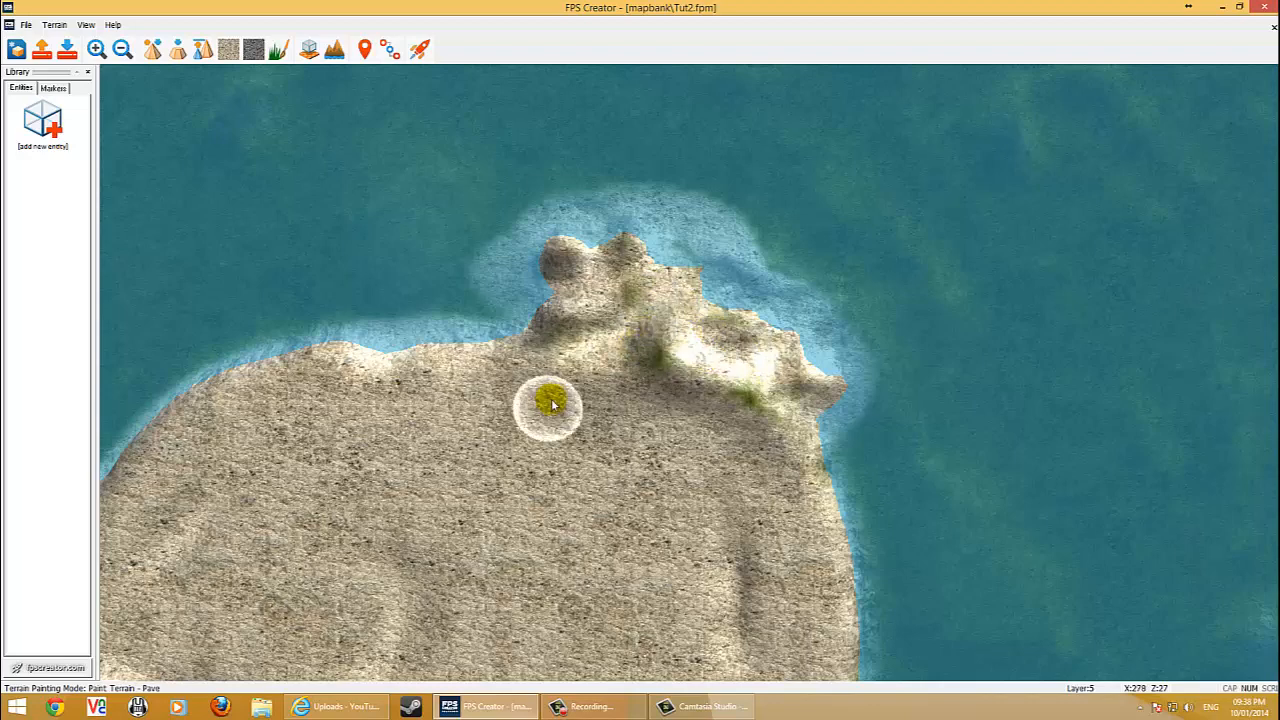
Place a Player Start marker on the grass just below the rock band and rotate it.
key(Left)
key(Down)
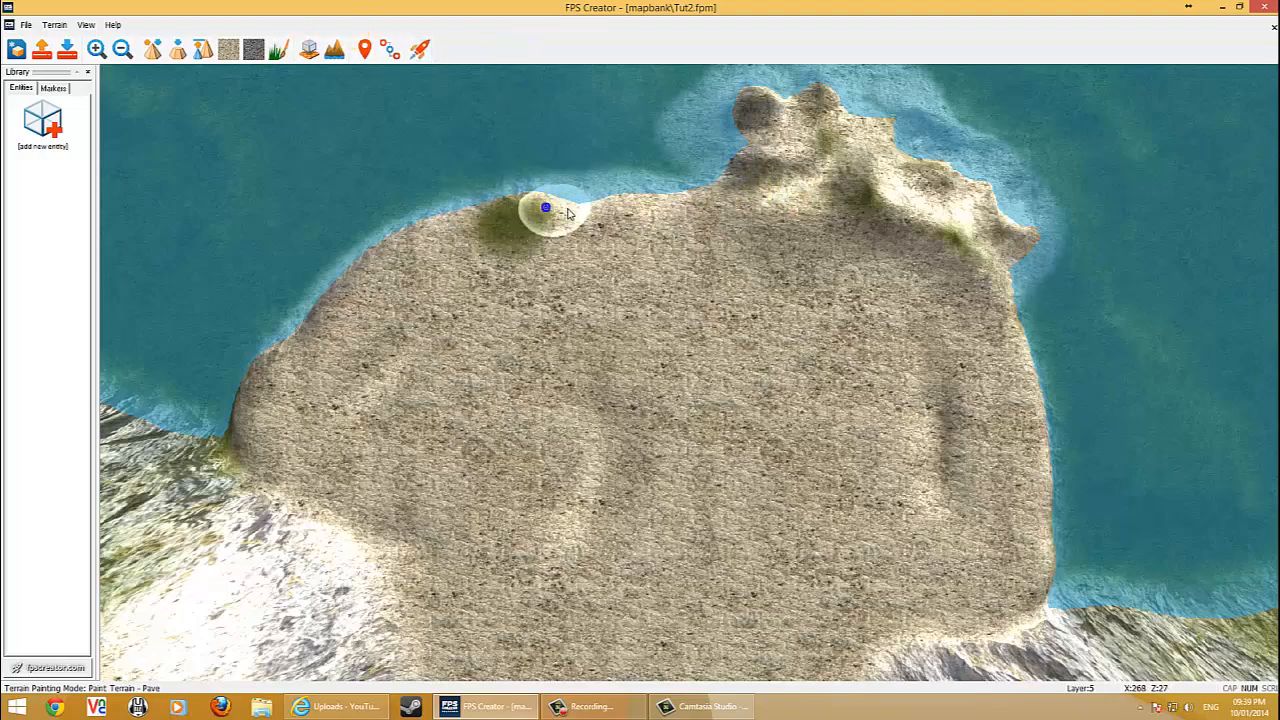
key(Down)
mouse_move(385, 300)
mouse_down()
mouse_move(354, 318)
mouse_move(403, 214)
mouse_move(357, 150)
mouse_up()
key(Left)
key(Right)
key(Down)
key(Left)
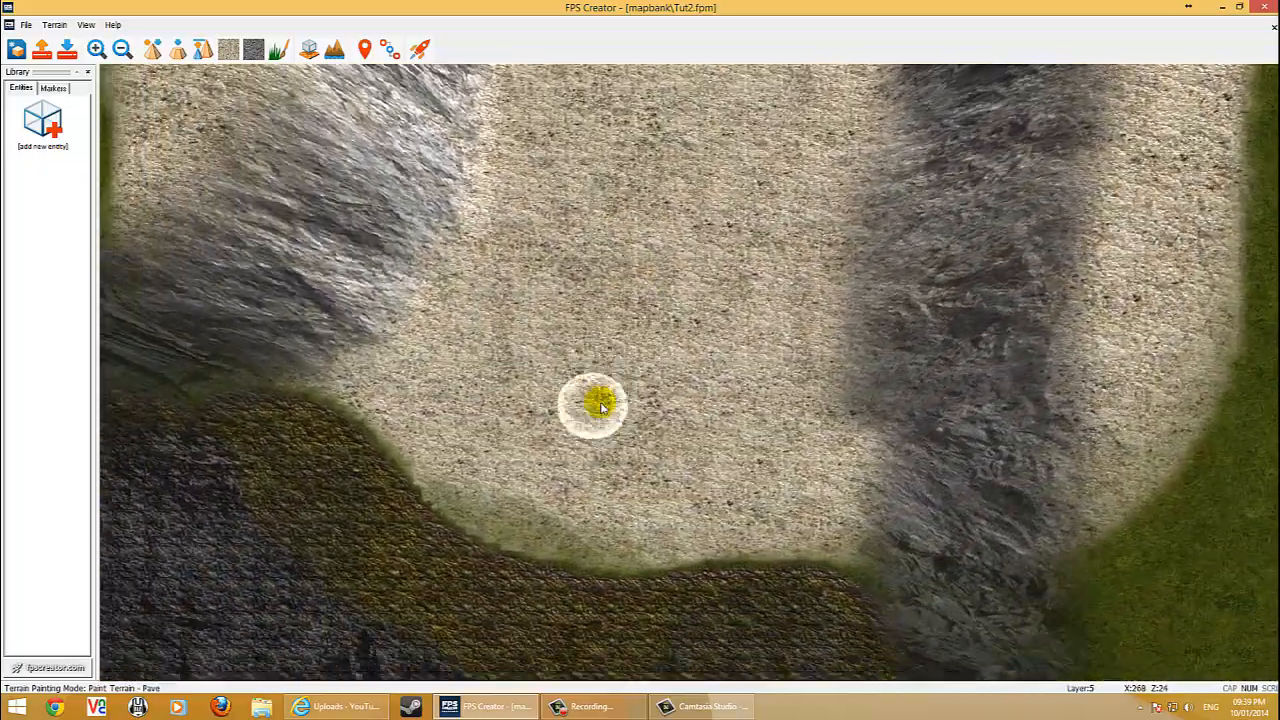
key(Down)
key(Left)
key(Right)
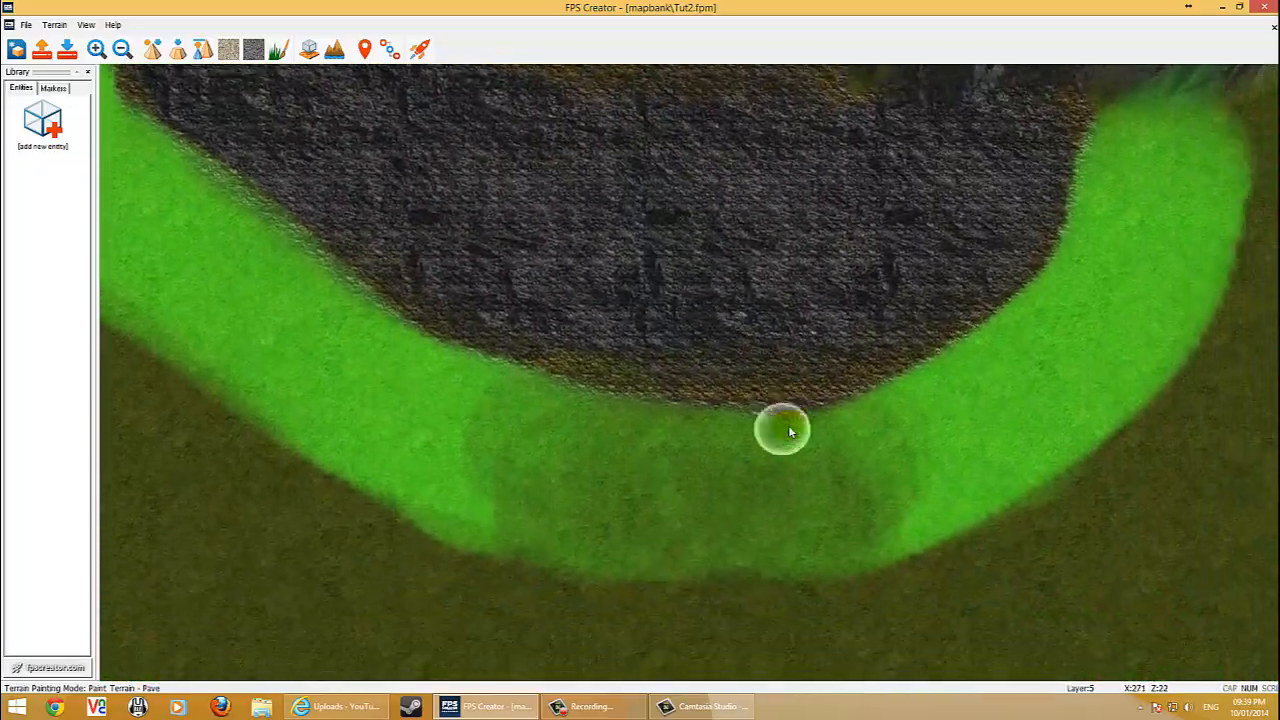
key(Down)
key(Right)
key(Up)
key(Right)
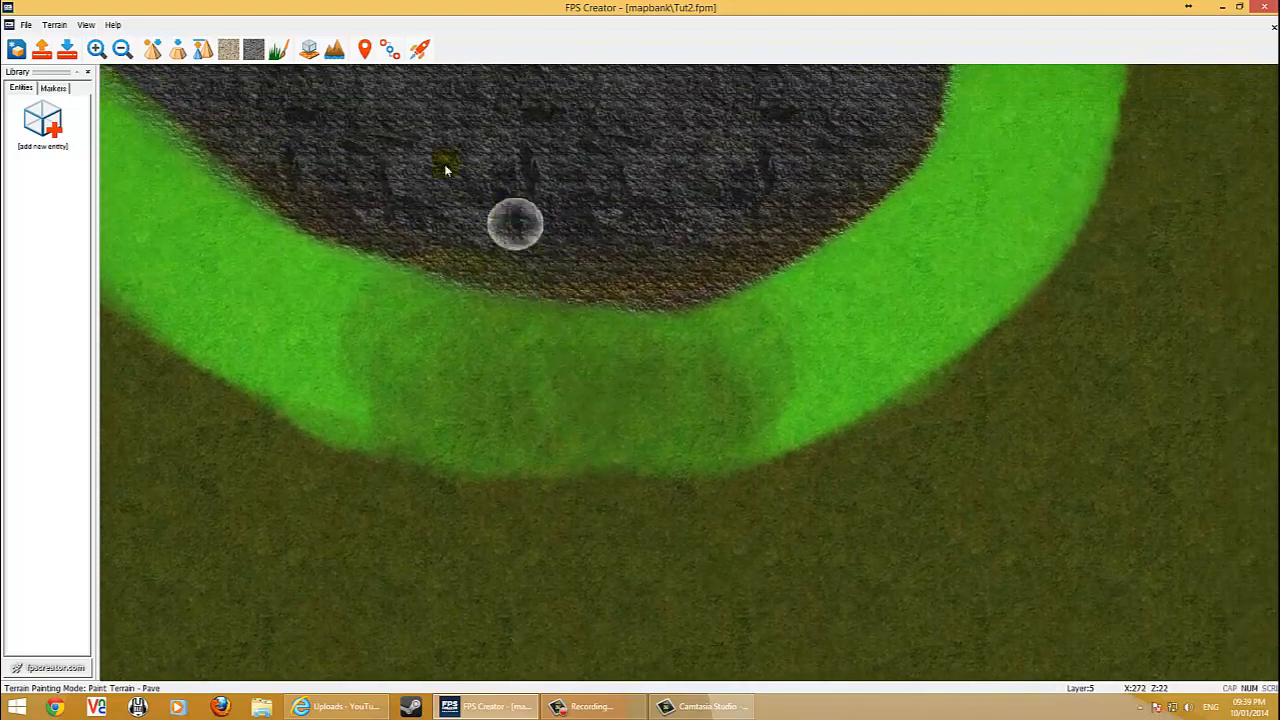
key(Up)
click(52, 88)
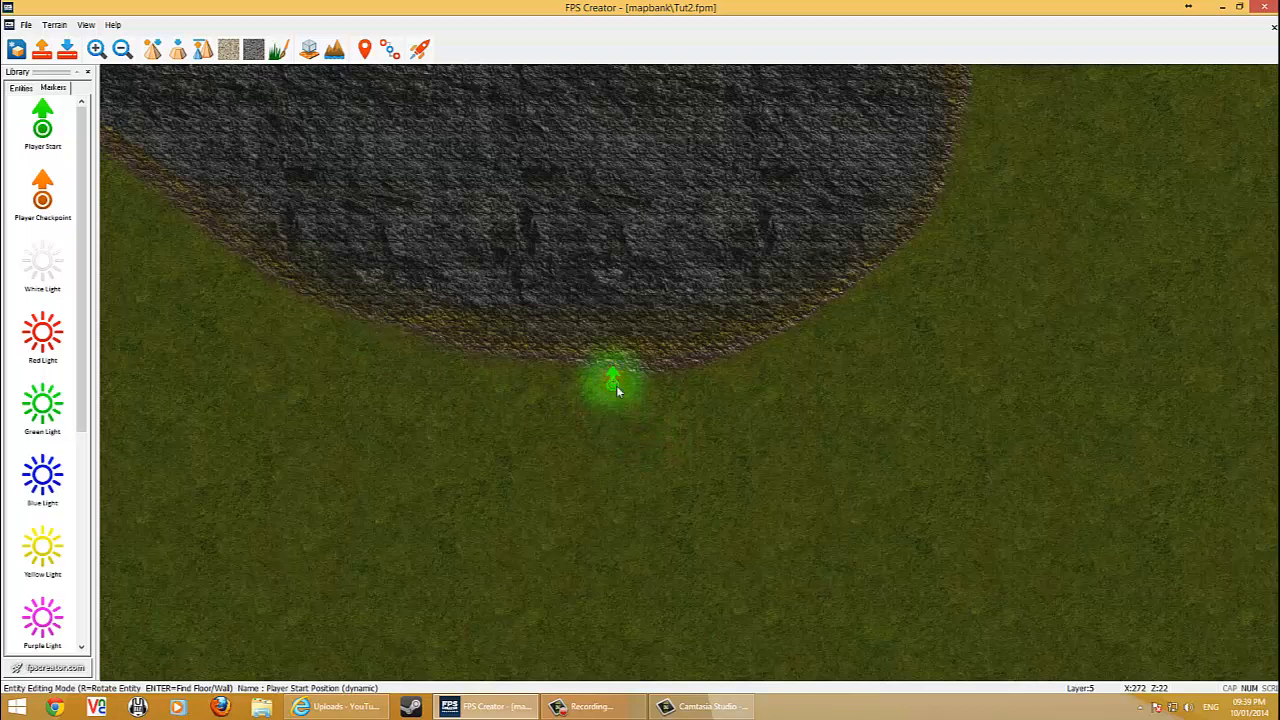
key(r)
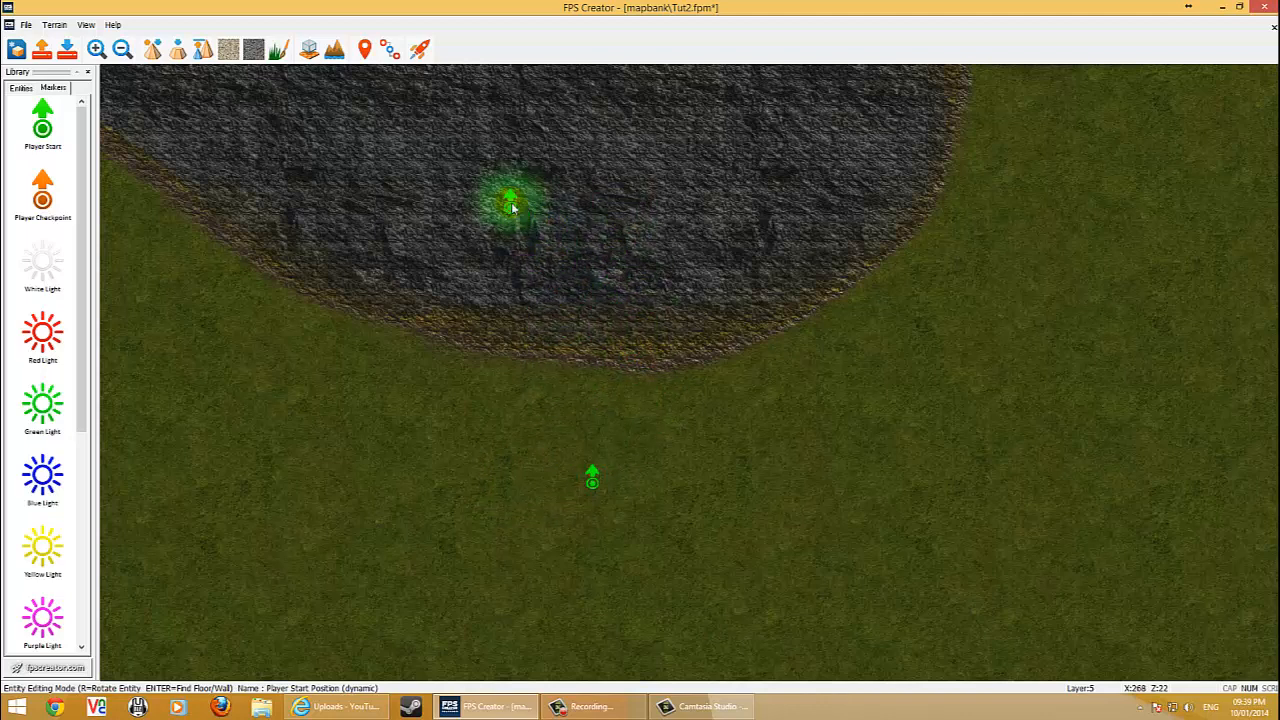
Test-play the level, walking forward over the grass, rock band and sandy shore to the water, then exit.
click(420, 50)
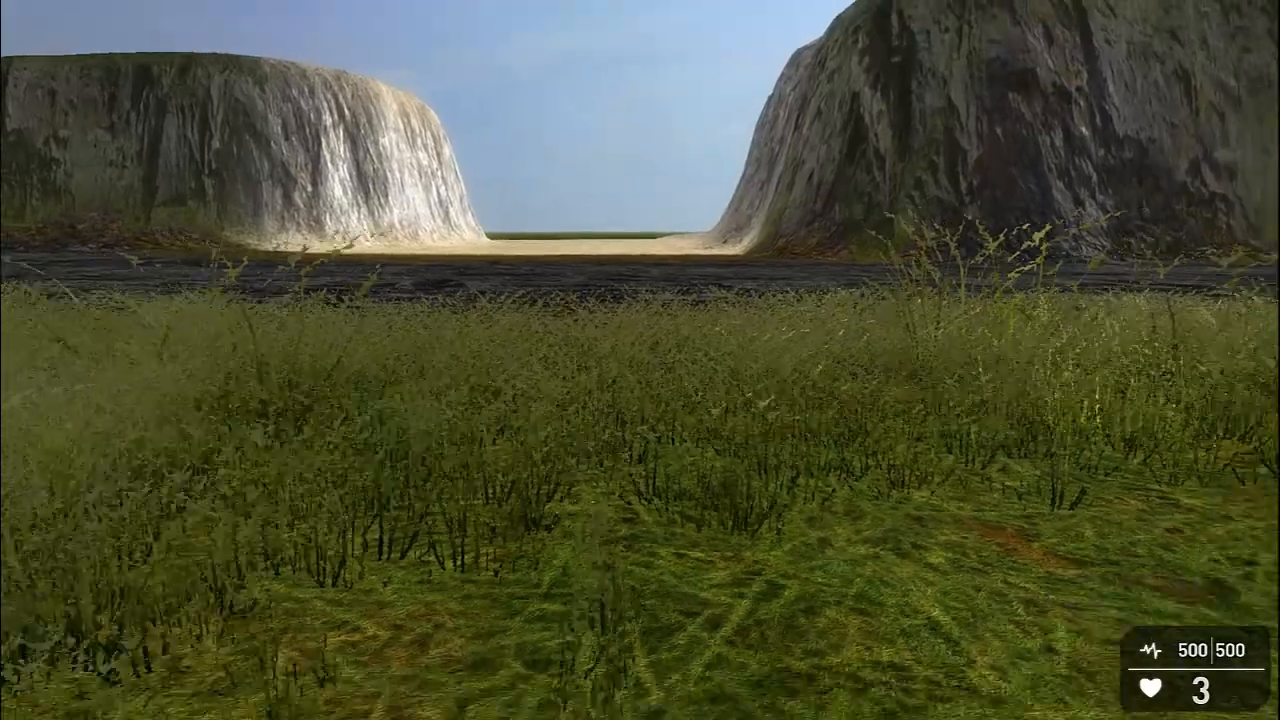
key(s)
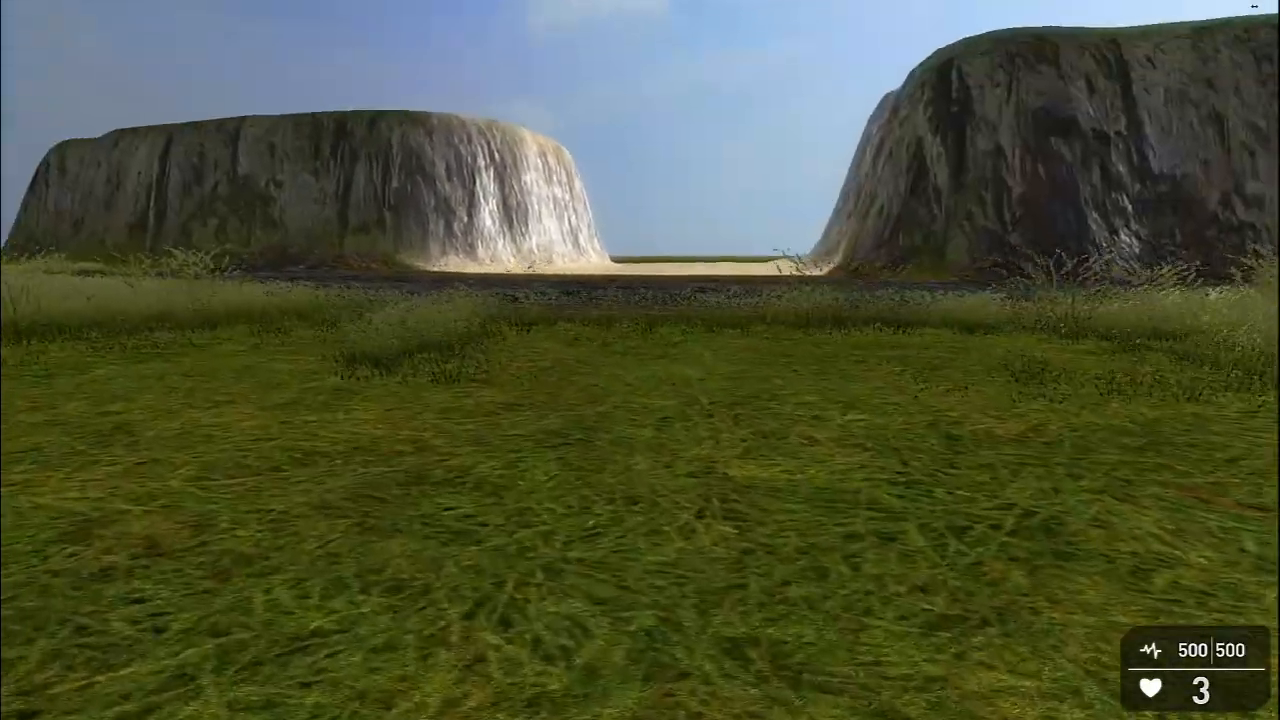
key(w)
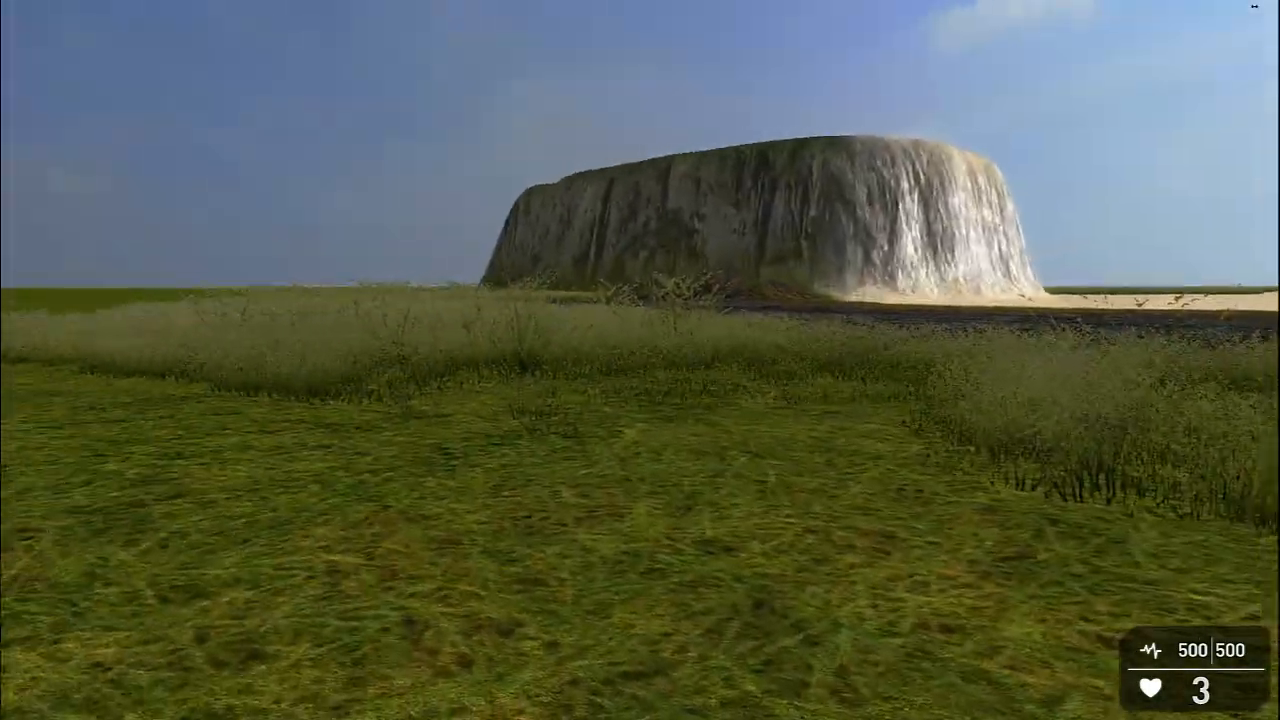
key(w)
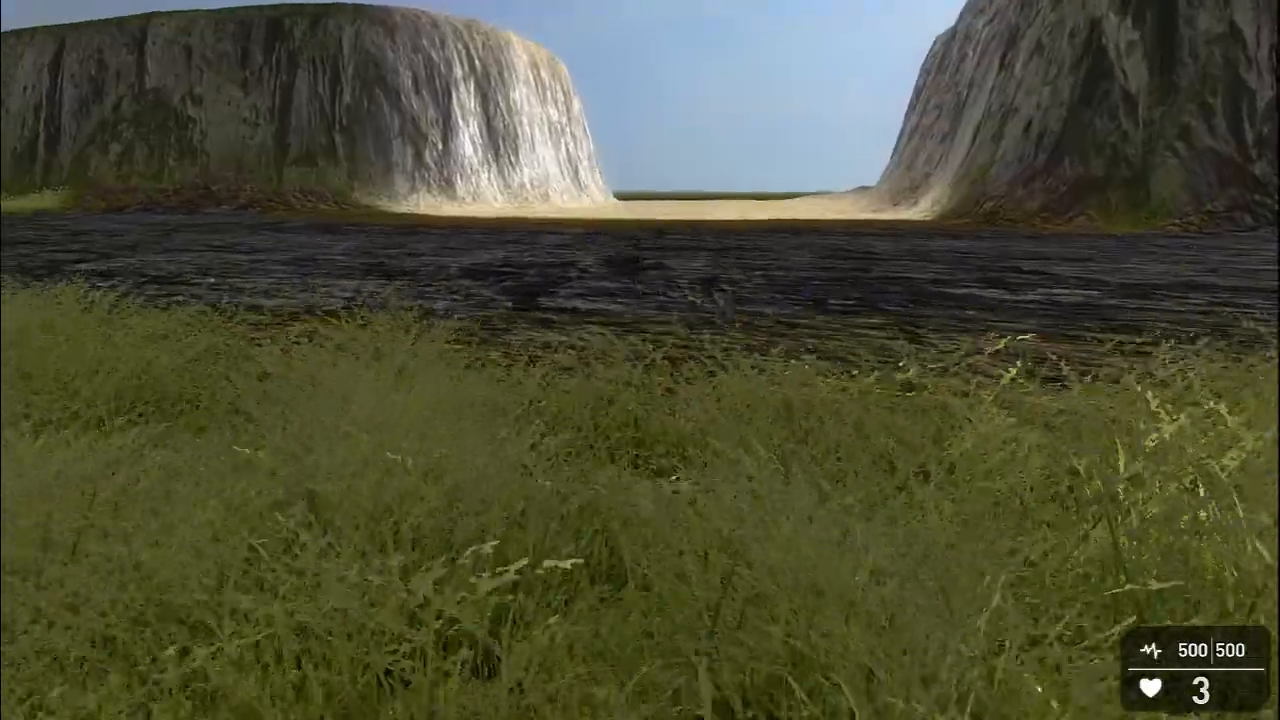
key(w)
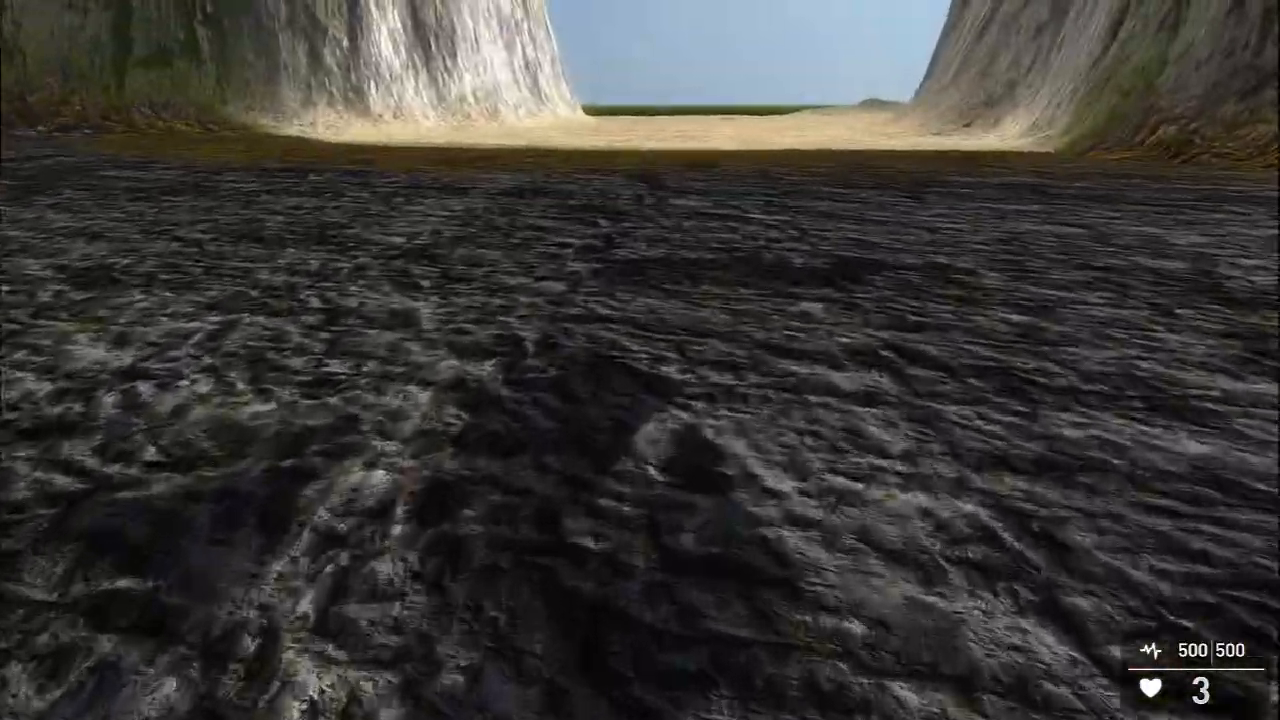
key(w)
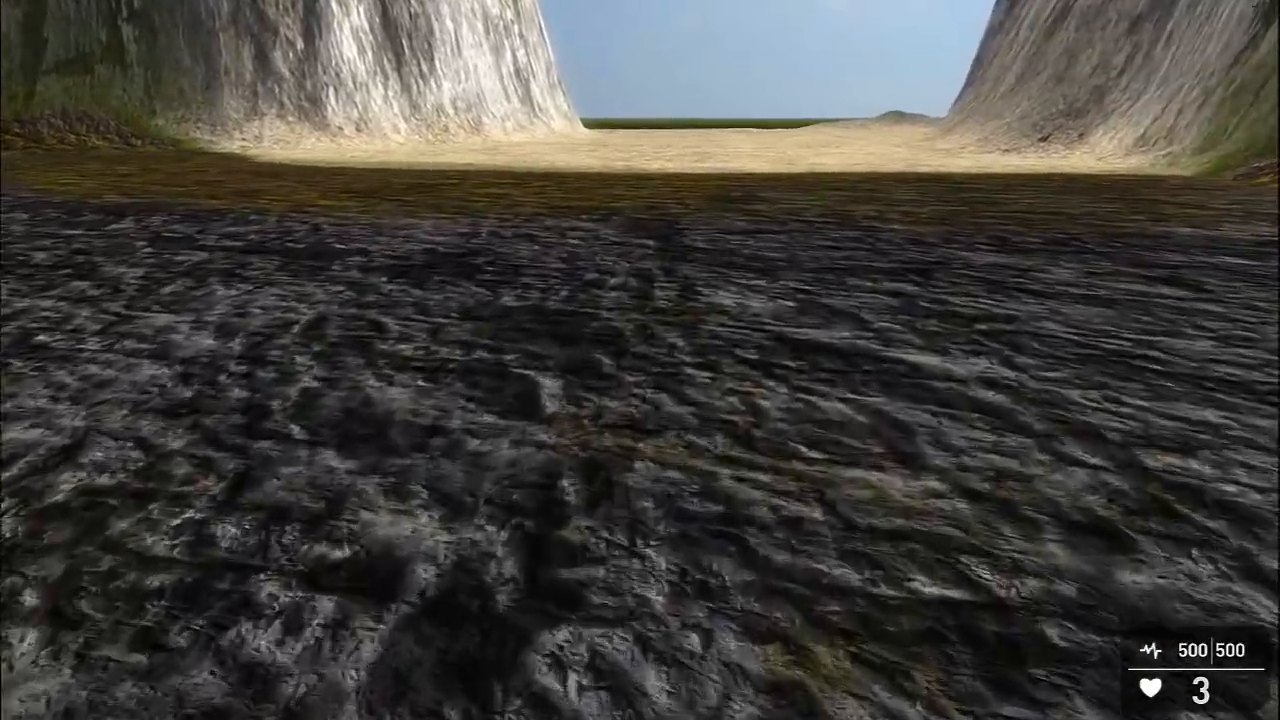
key(w)
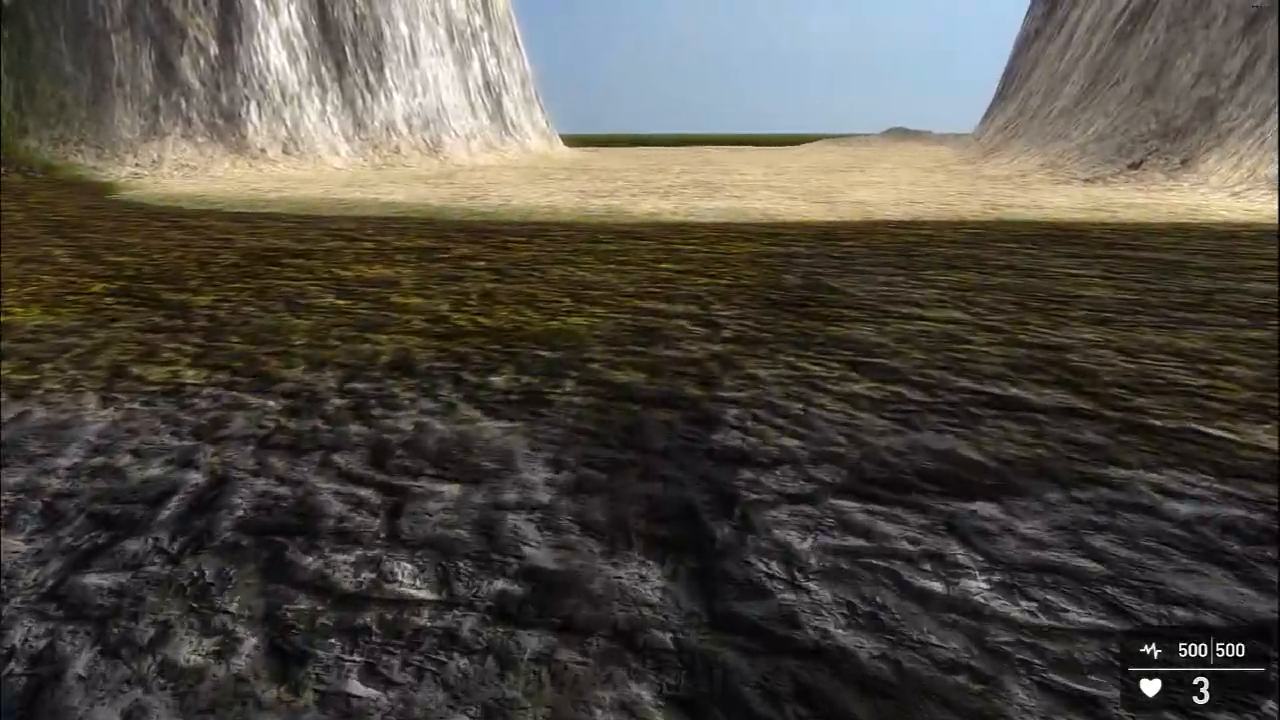
key(w)
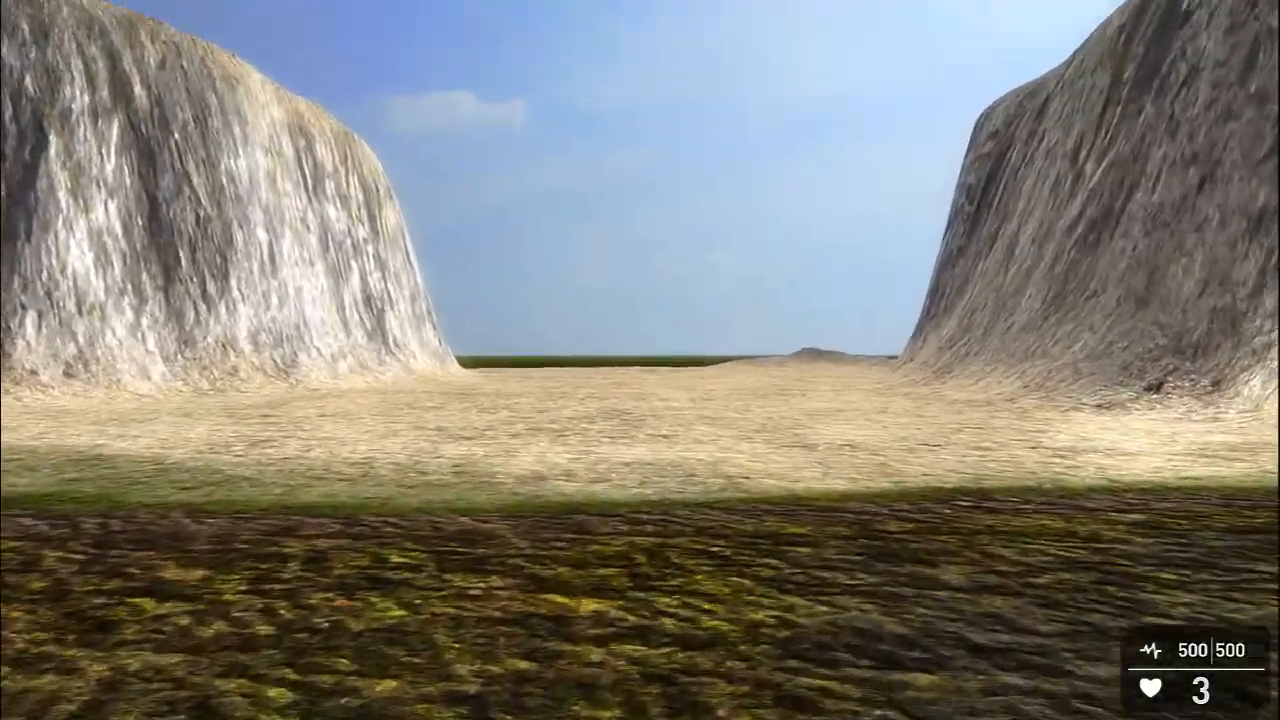
key(w)
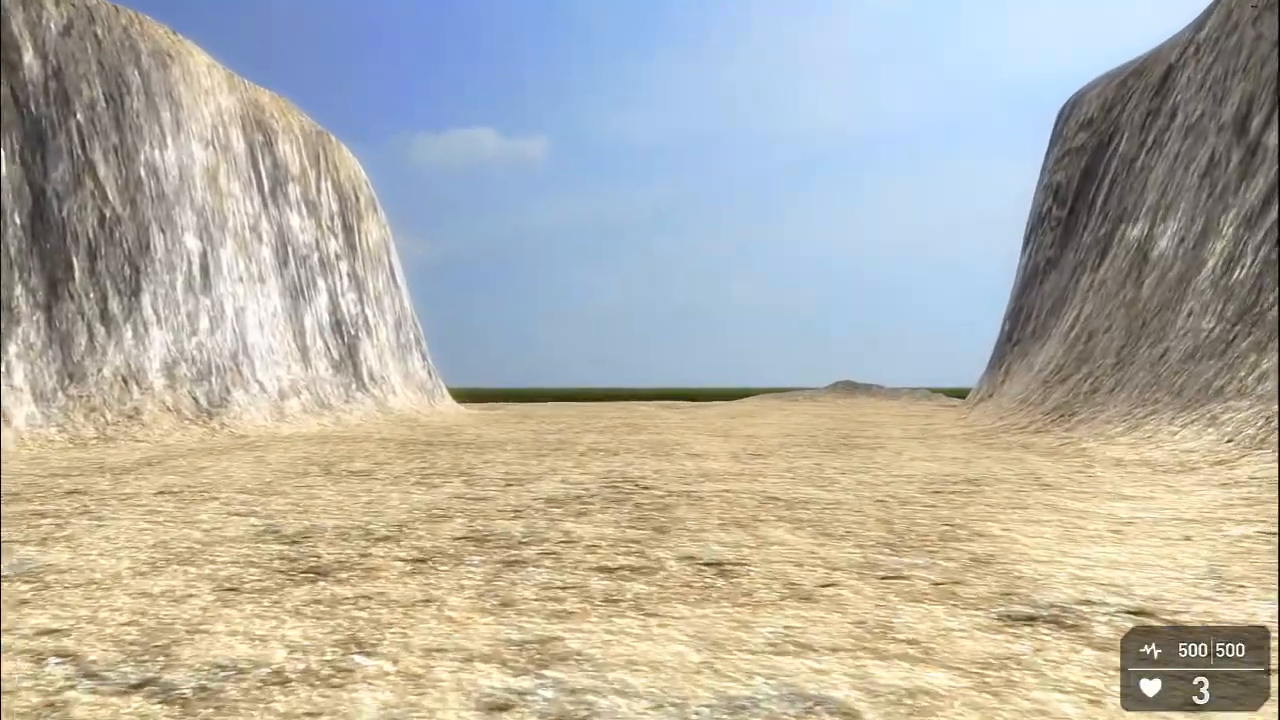
key(w)
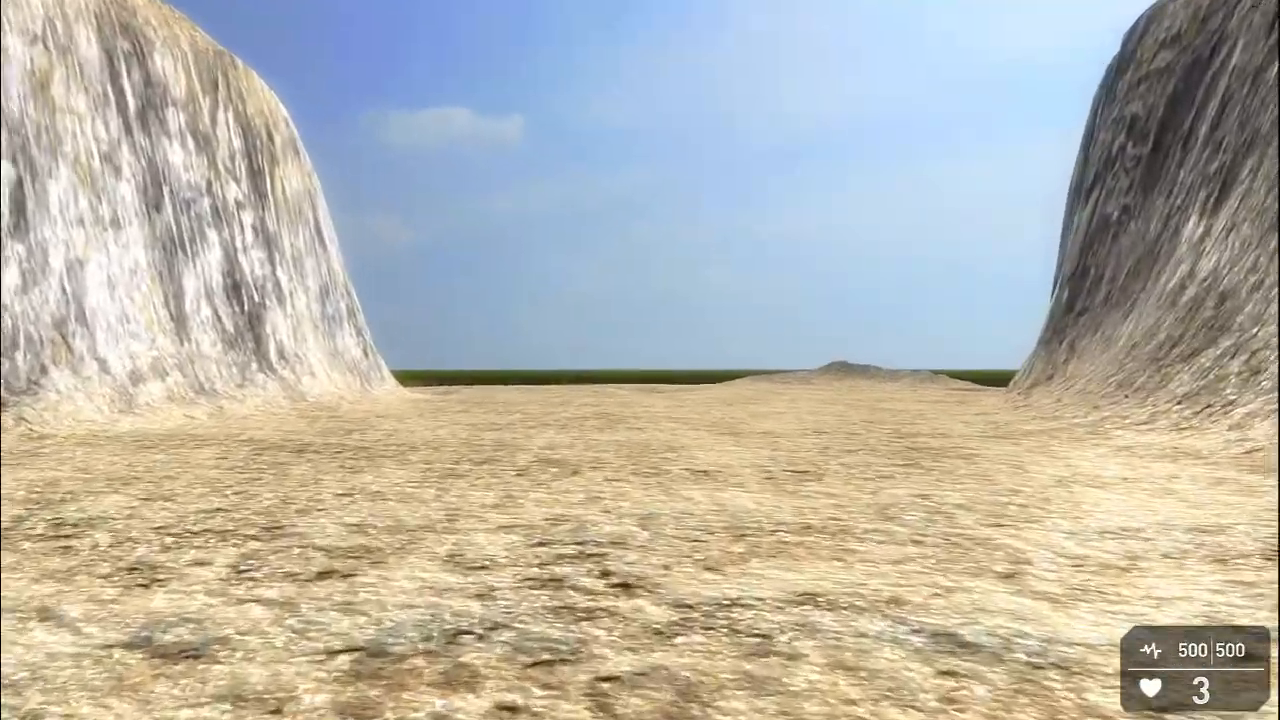
key(w)
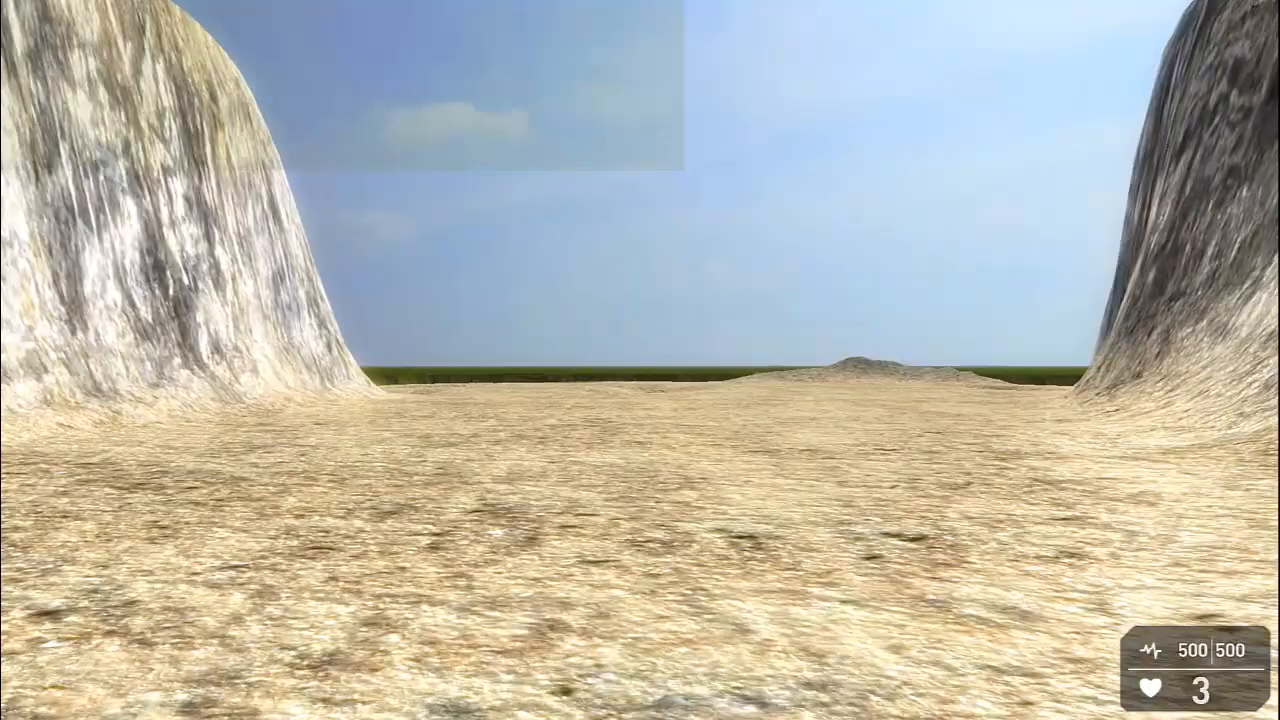
key(w)
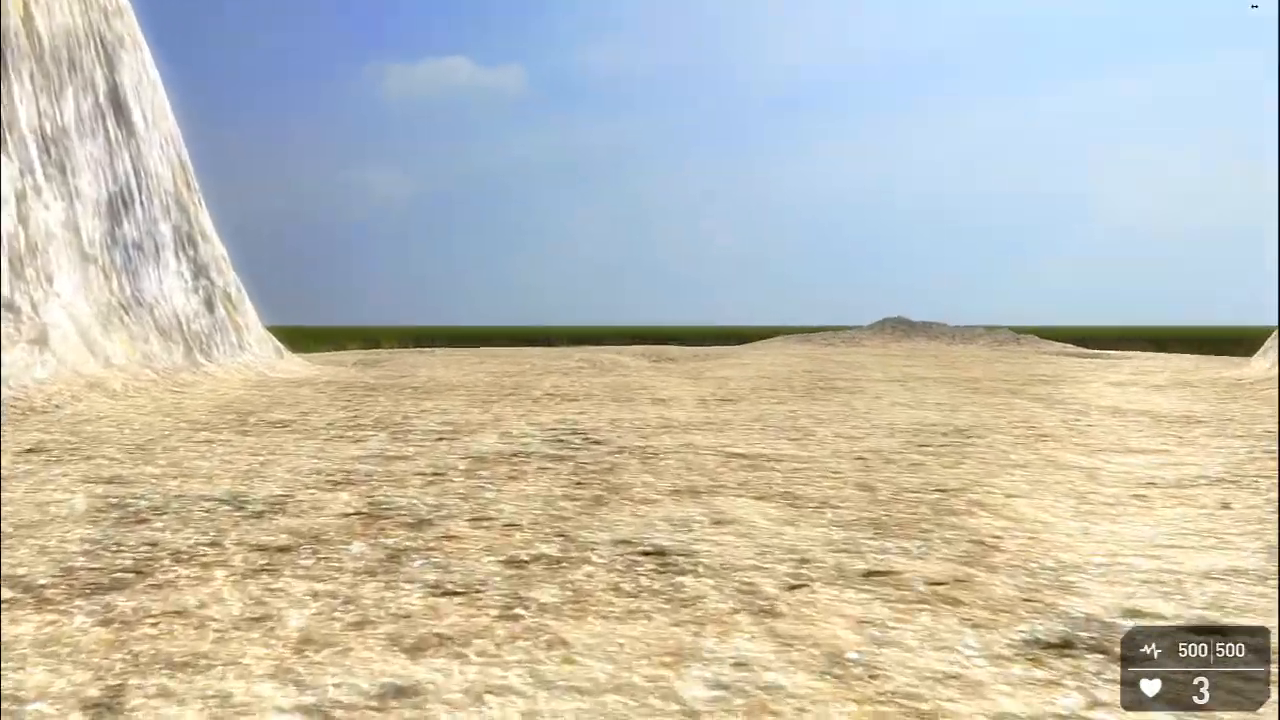
key(w)
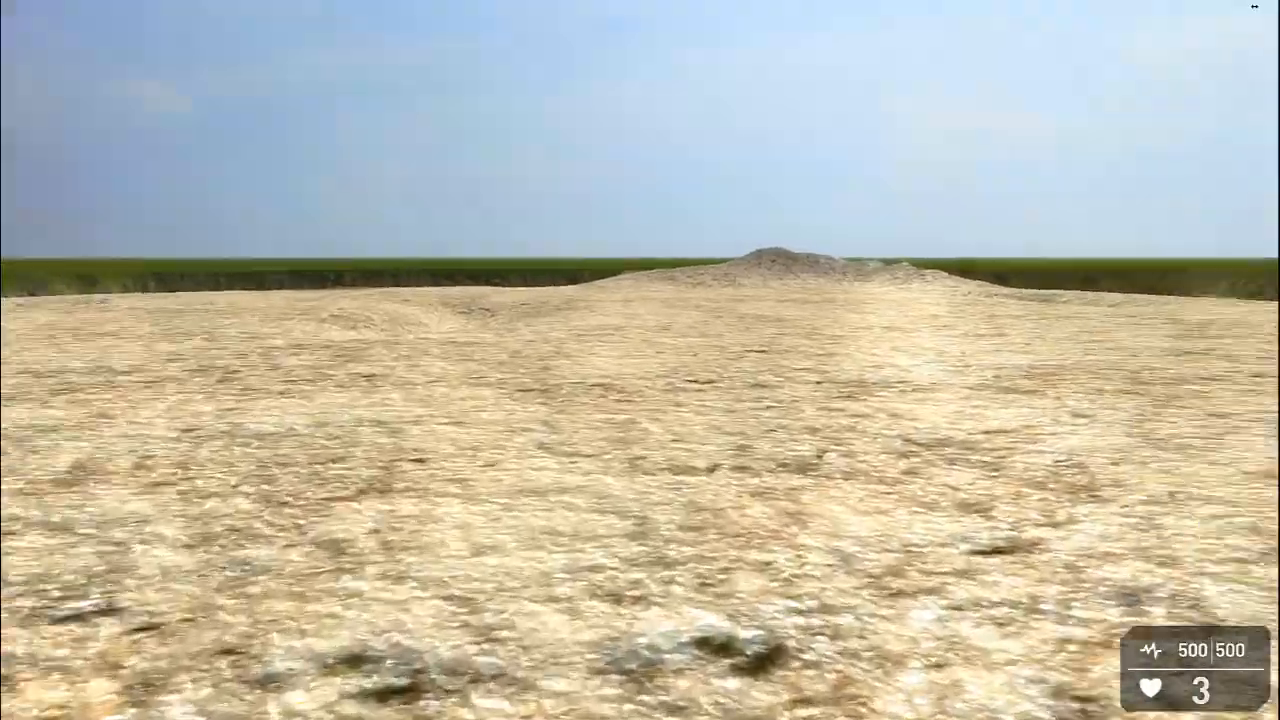
key(w)
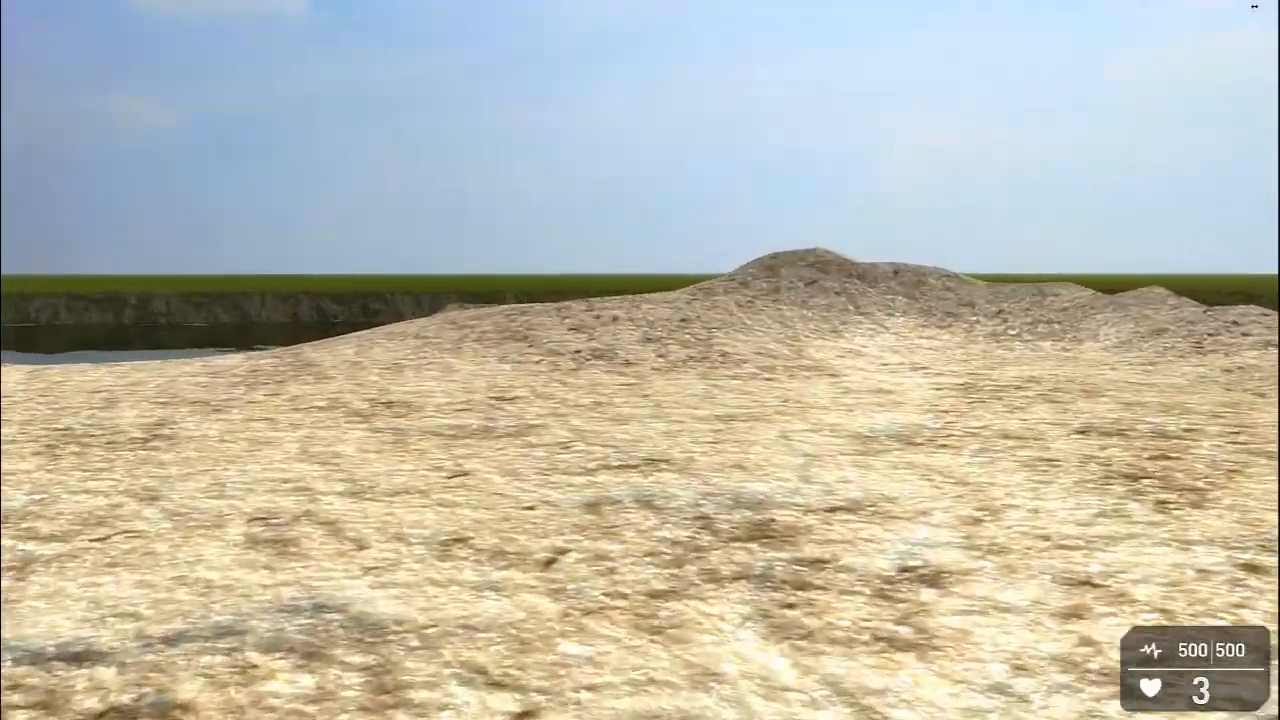
key(w)
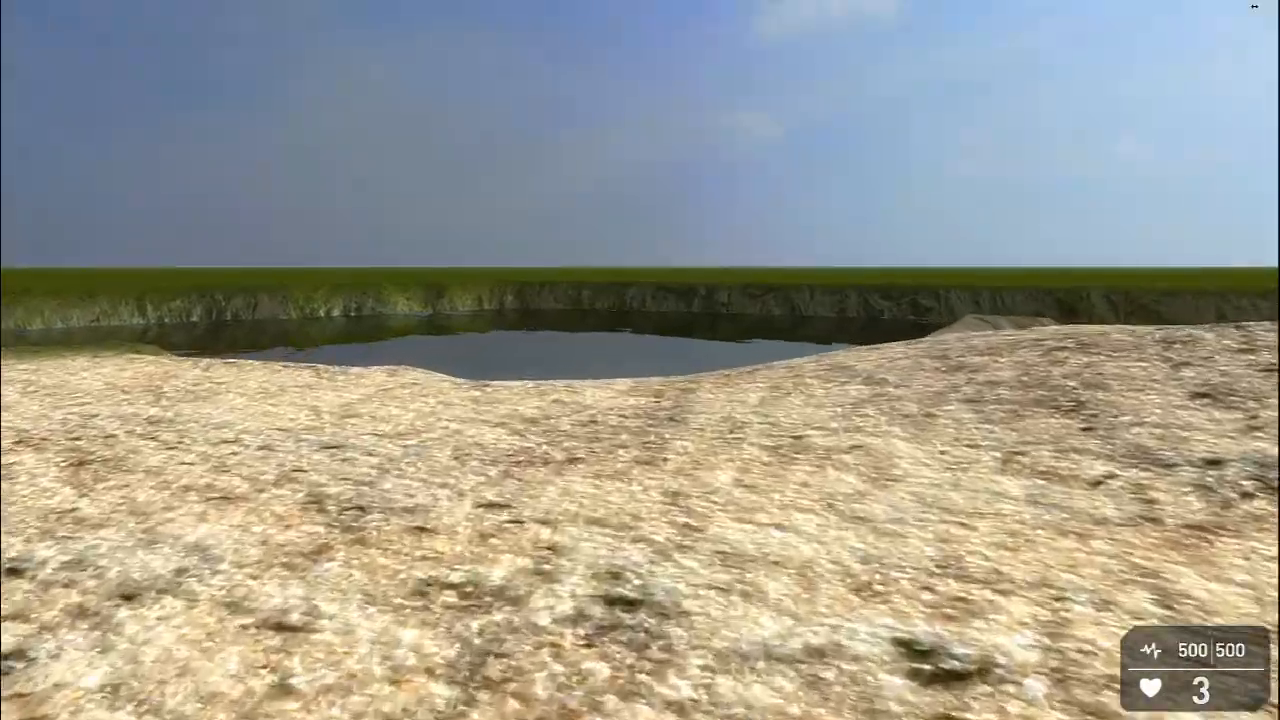
key(w)
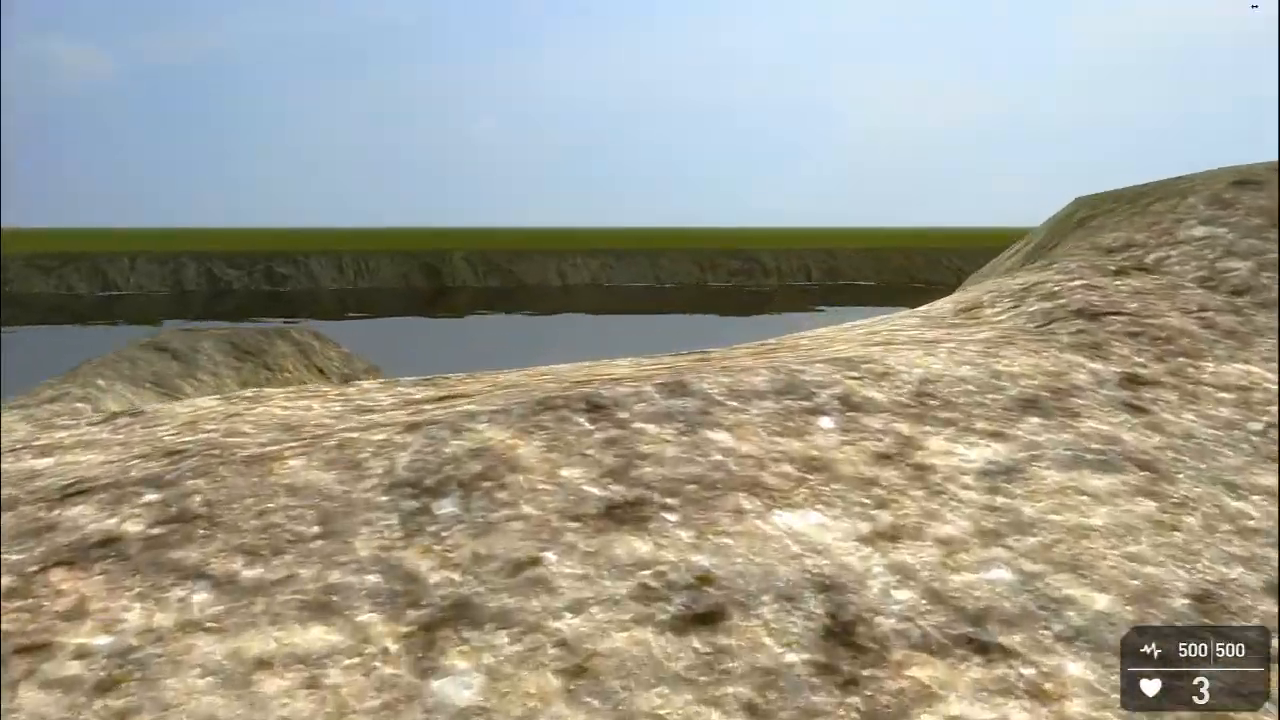
key(w)
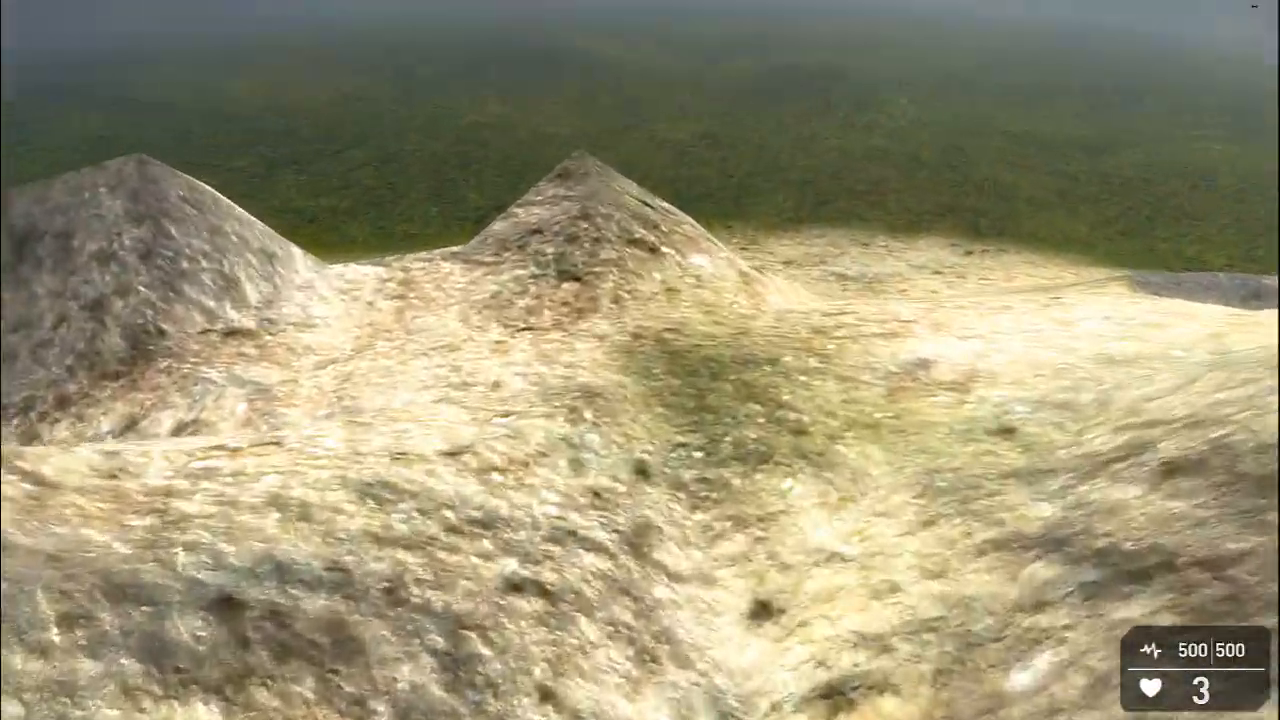
key(w)
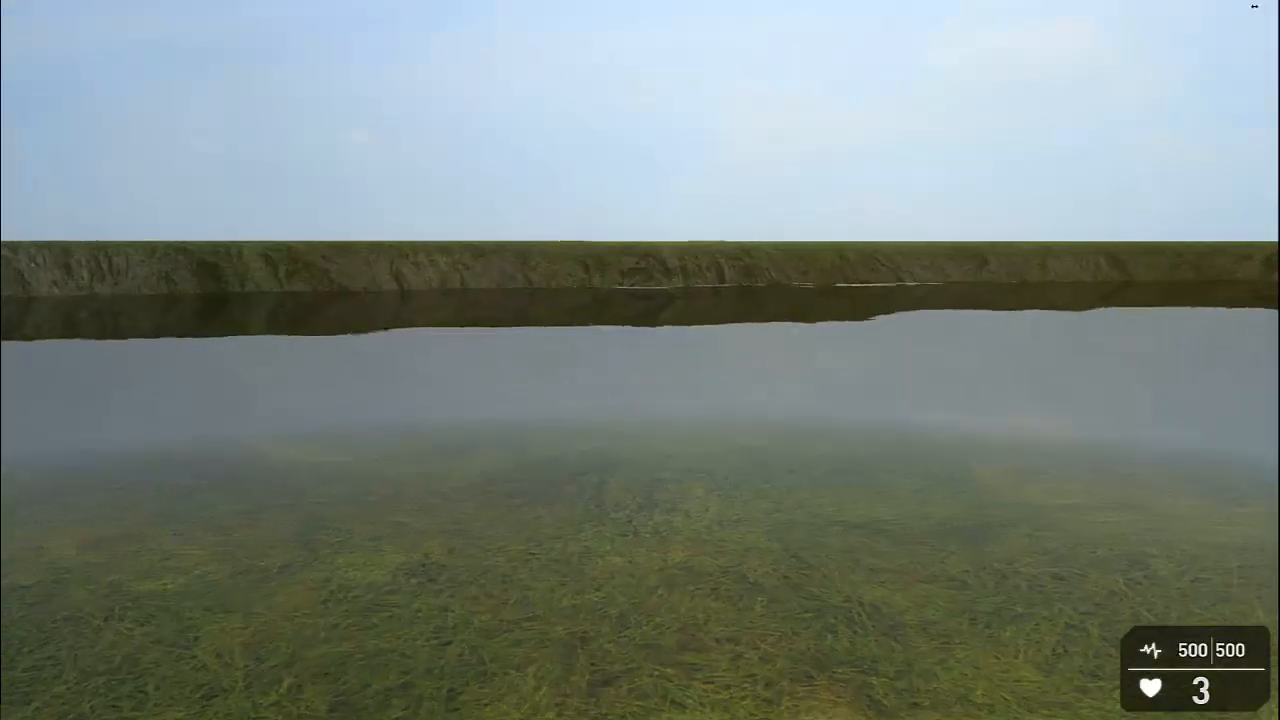
key(w)
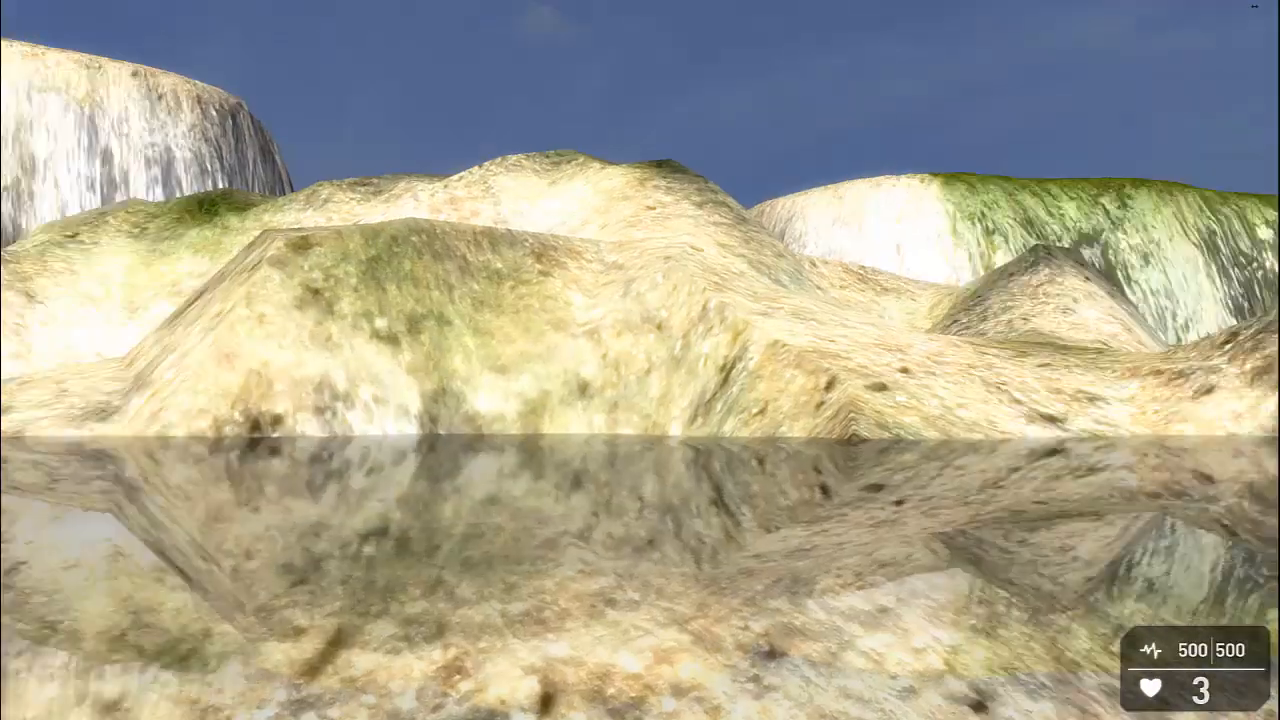
key(Escape)
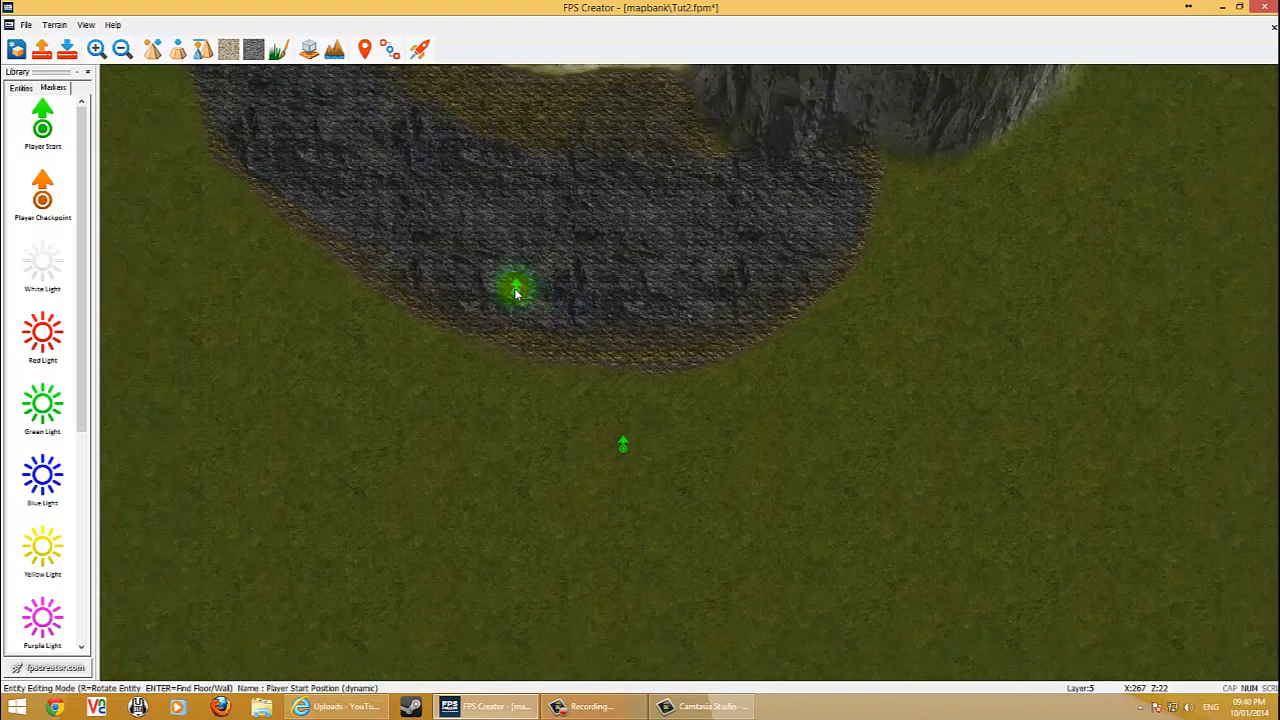
Move the Player Start marker onto the sandy ground between the rock cliffs near the water.
key(Up)
key(Up)
key(Down)
key(Down)
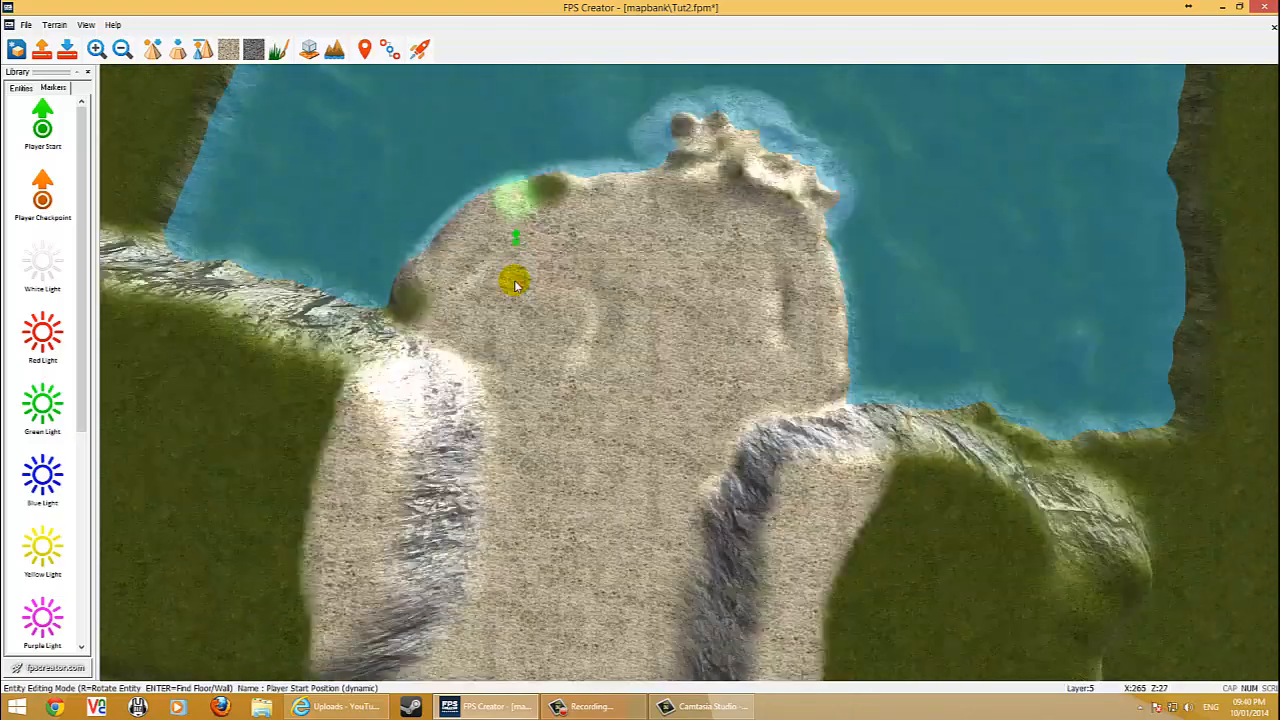
key(Left)
key(Right)
key(Up)
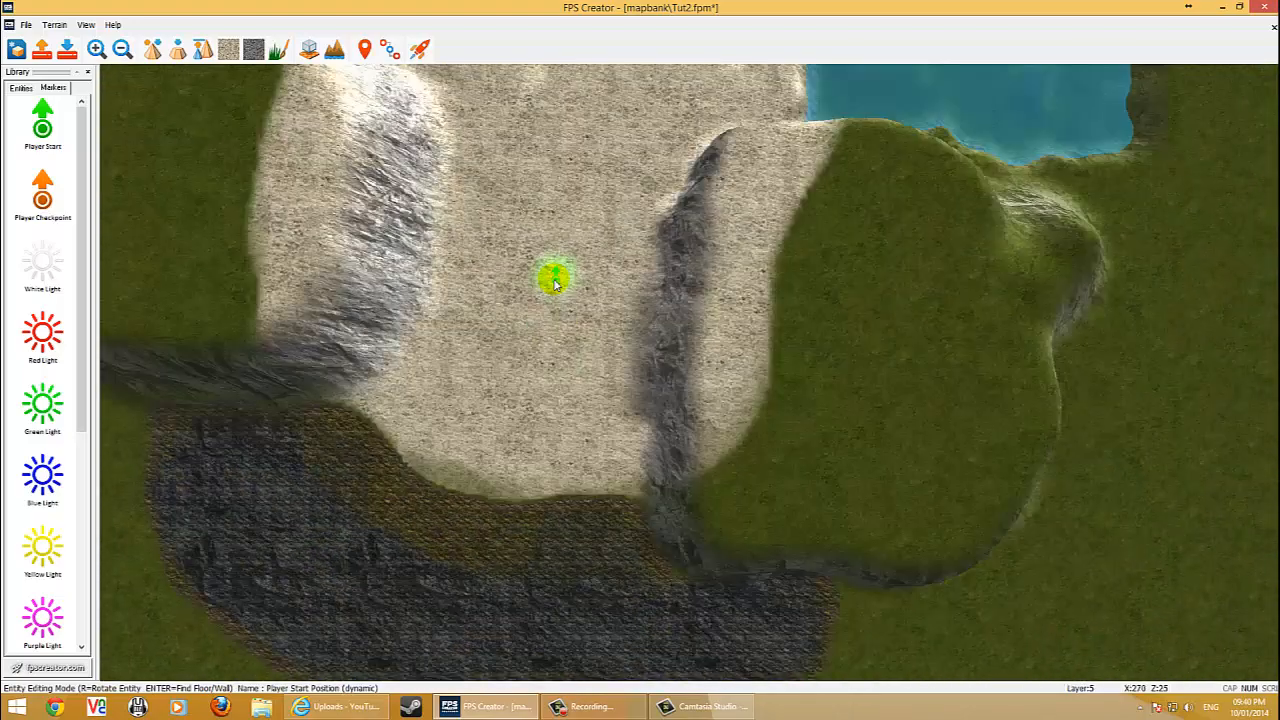
key(Left)
key(Right)
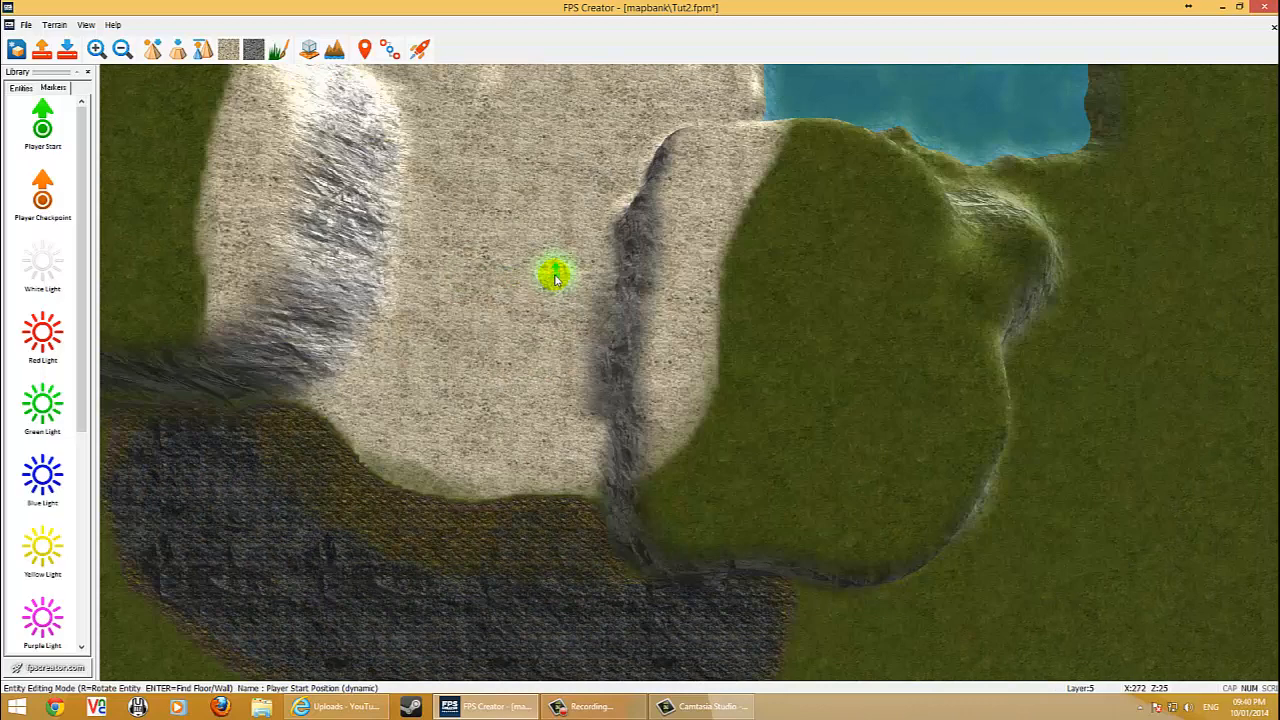
key(Left)
key(Up)
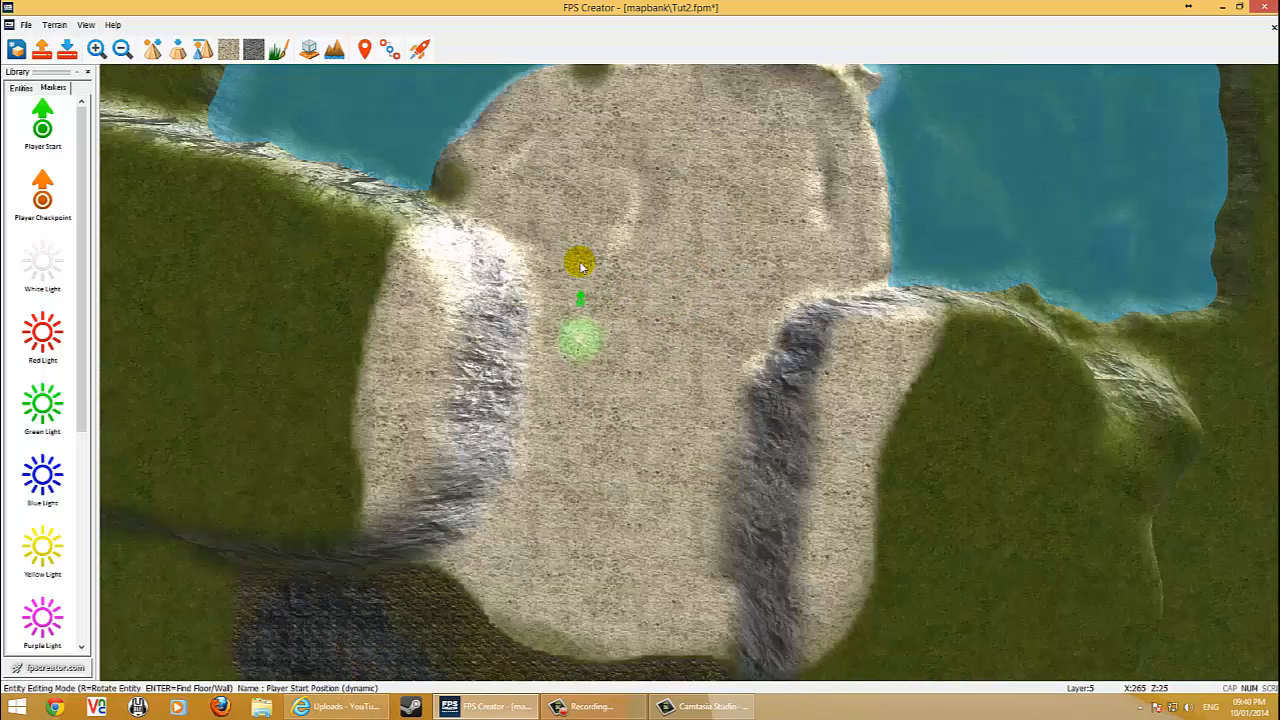